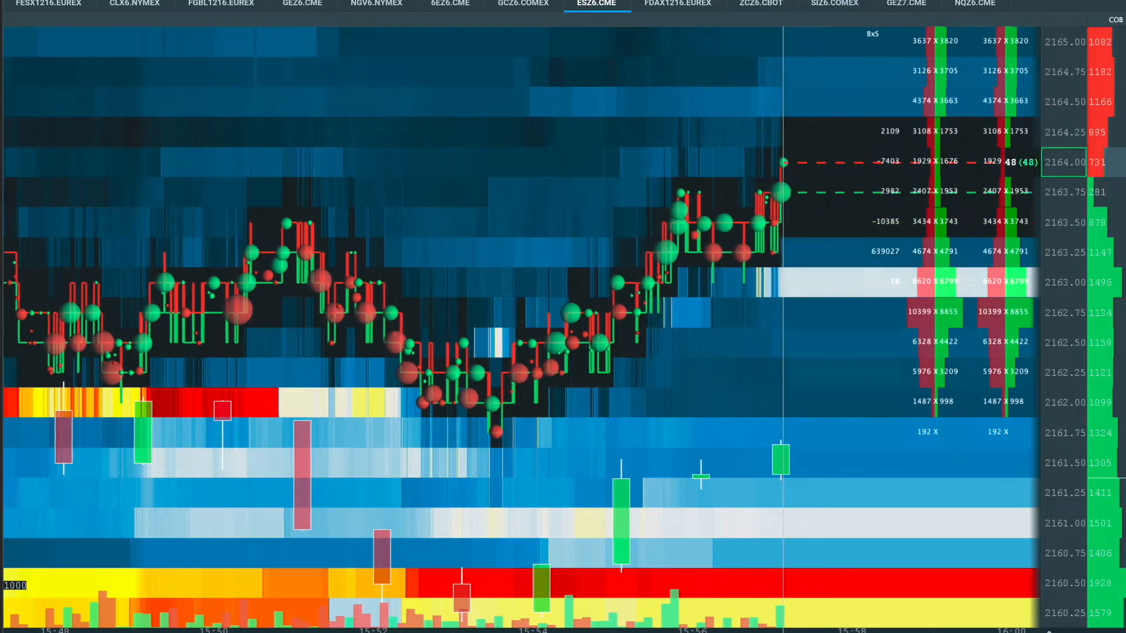
Switch the footprint column beside the heatmap to Horizontal Delta and on to Diagonal Delta.
{"action": "left_click", "coordinate": [917, 148]}
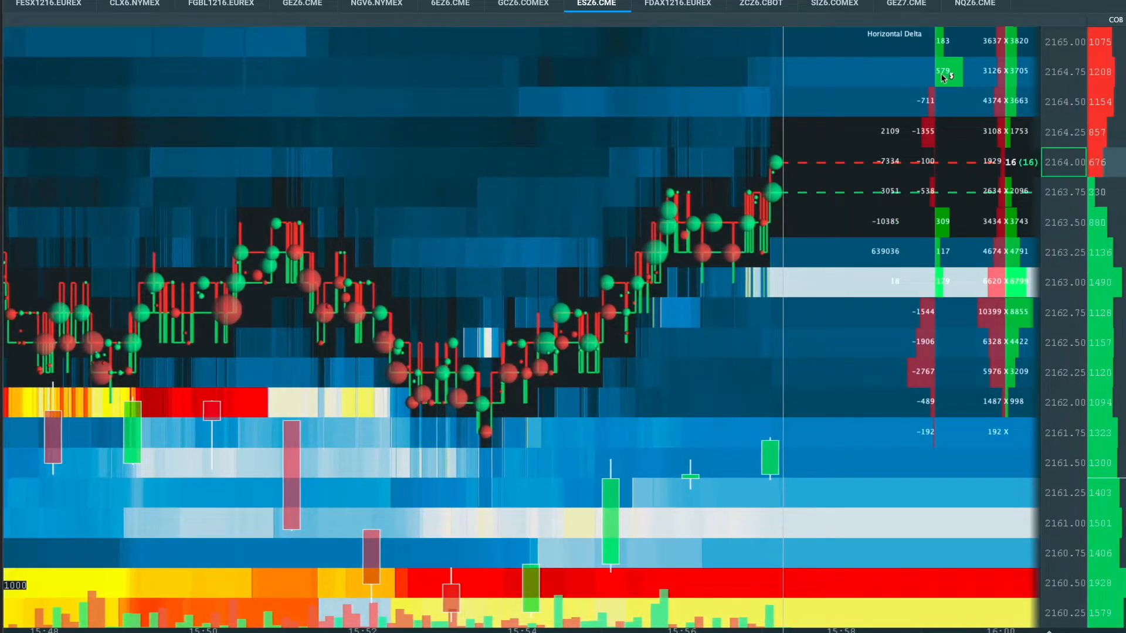
{"action": "left_click", "coordinate": [933, 166]}
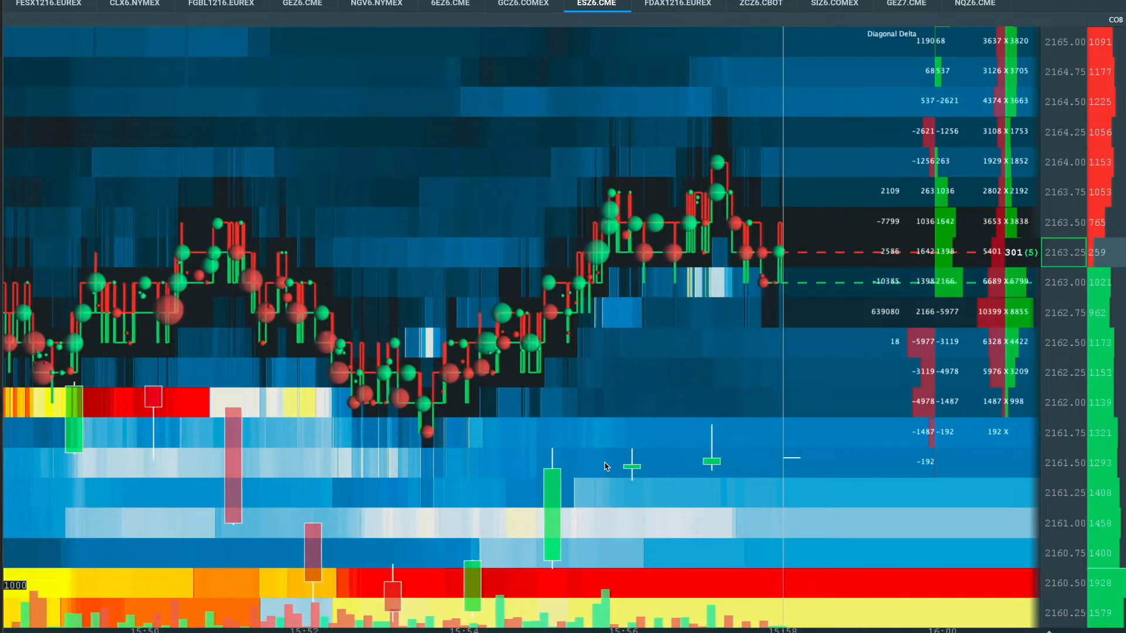
{"action": "scroll", "coordinate": [605, 466], "scroll_direction": "down", "scroll_amount": 2}
{"action": "scroll", "coordinate": [606, 466], "scroll_direction": "down", "scroll_amount": 2}
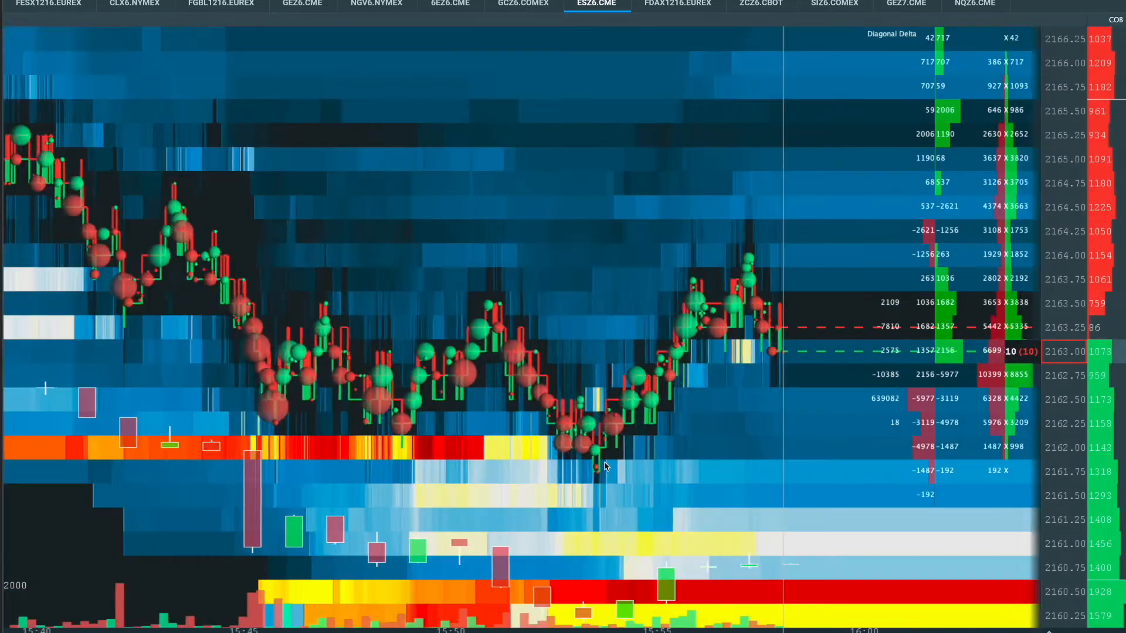
{"action": "scroll", "coordinate": [605, 466], "scroll_direction": "down", "scroll_amount": 1}
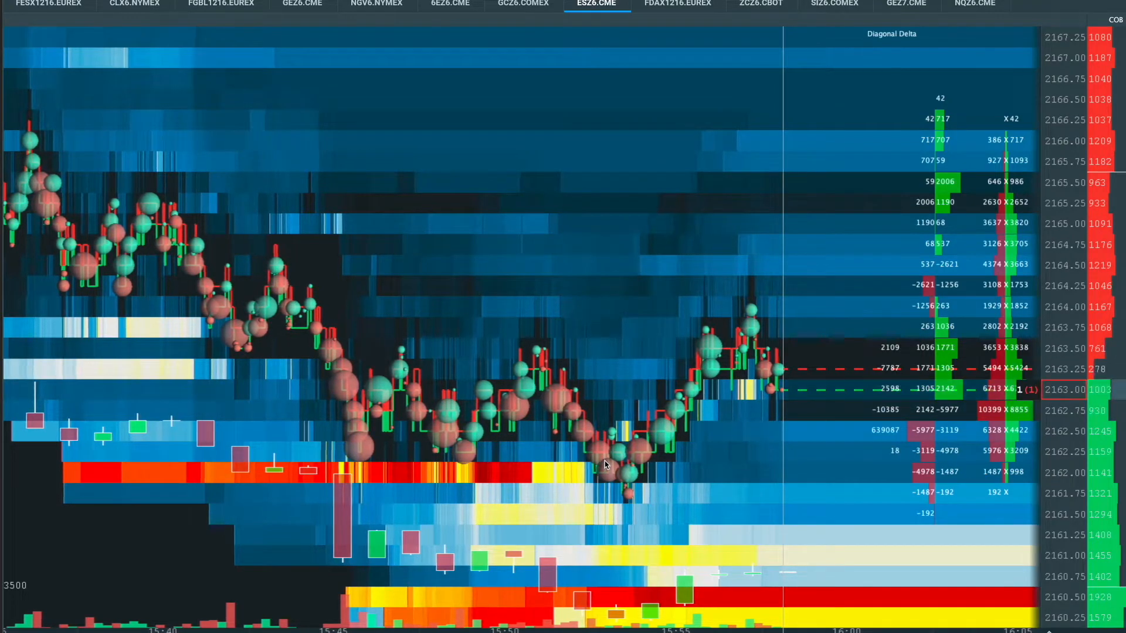
{"action": "scroll", "coordinate": [606, 465], "scroll_direction": "up", "scroll_amount": 5}
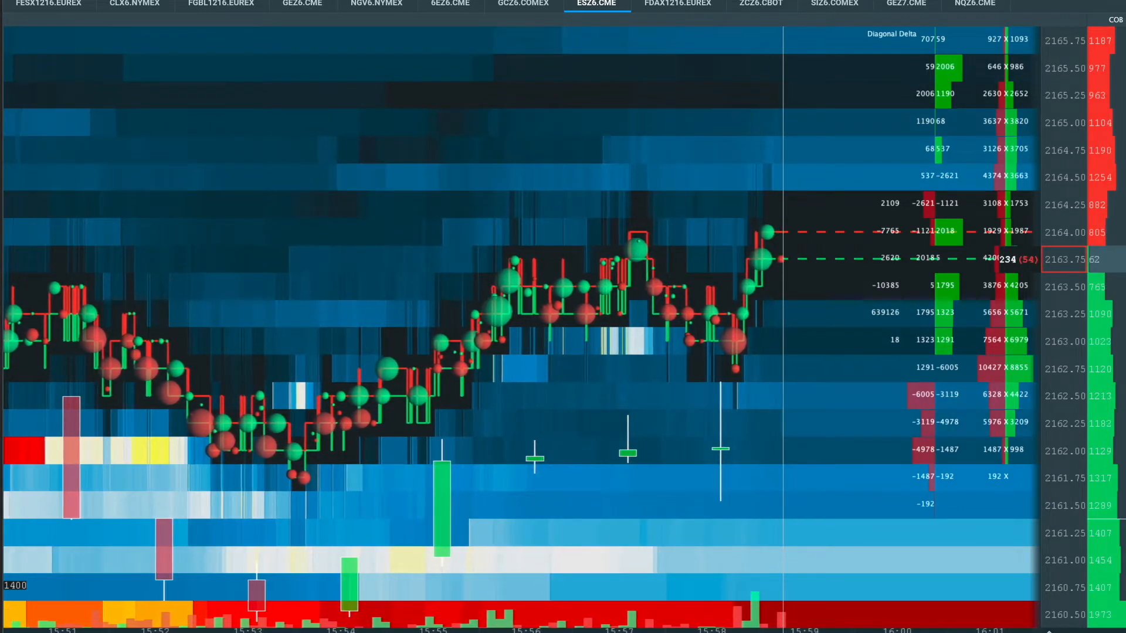
Open the addon configuration for ESZ6.CME and set DOMPrint's footprint interval to 5 Minutes.
{"action": "left_click", "coordinate": [441, 2]}
{"action": "left_click_drag", "start_coordinate": [498, 81], "coordinate": [261, 37]}
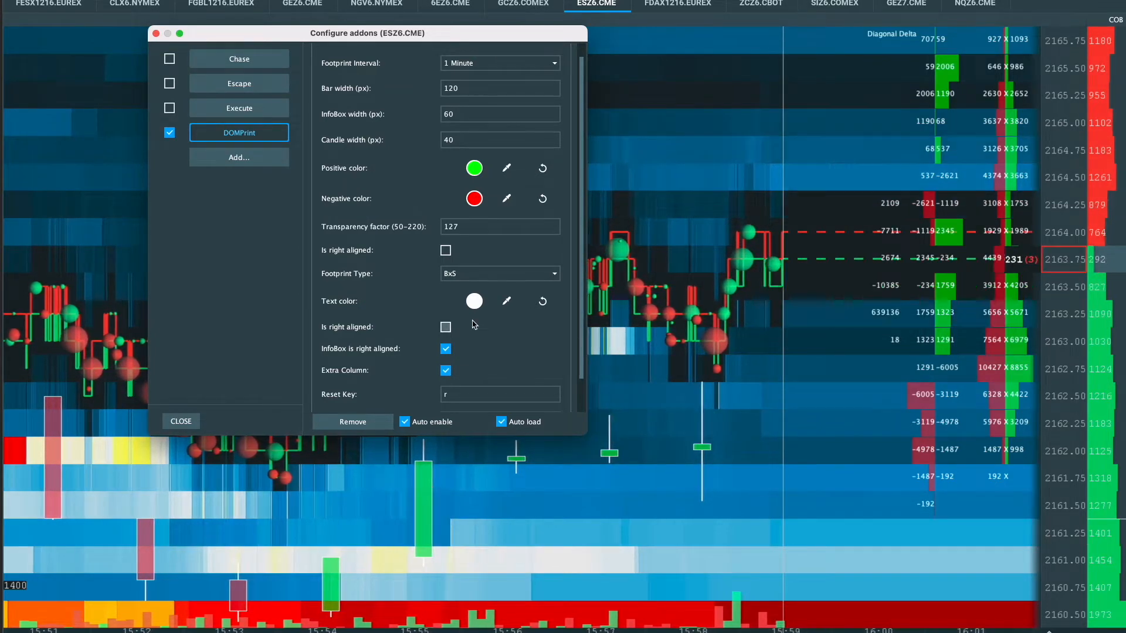
{"action": "left_click", "coordinate": [516, 62]}
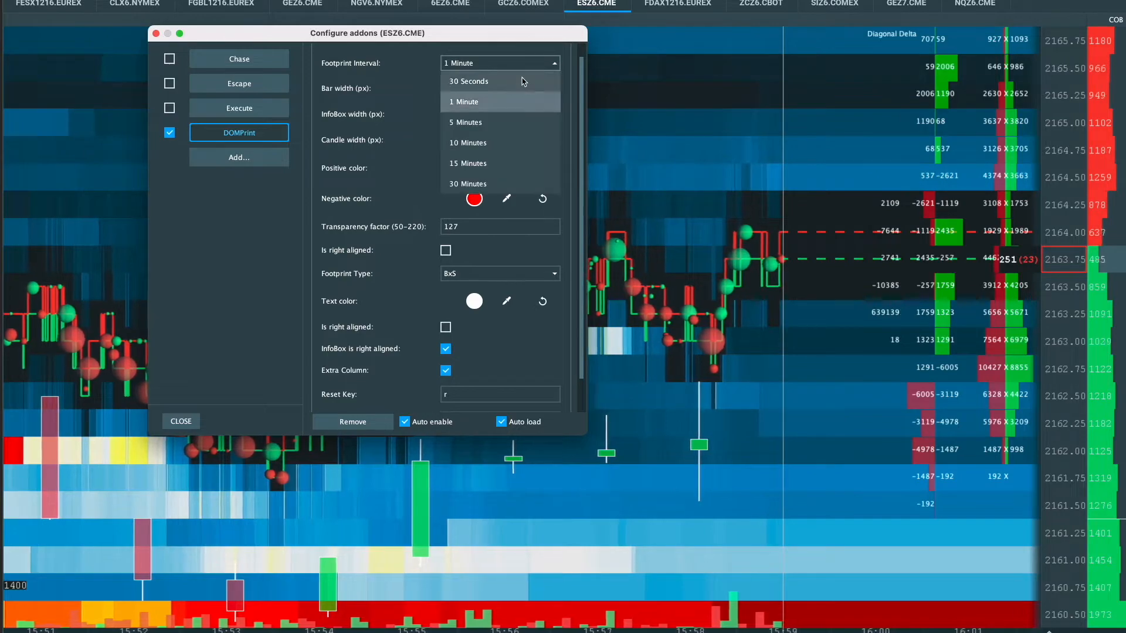
{"action": "left_click", "coordinate": [502, 123]}
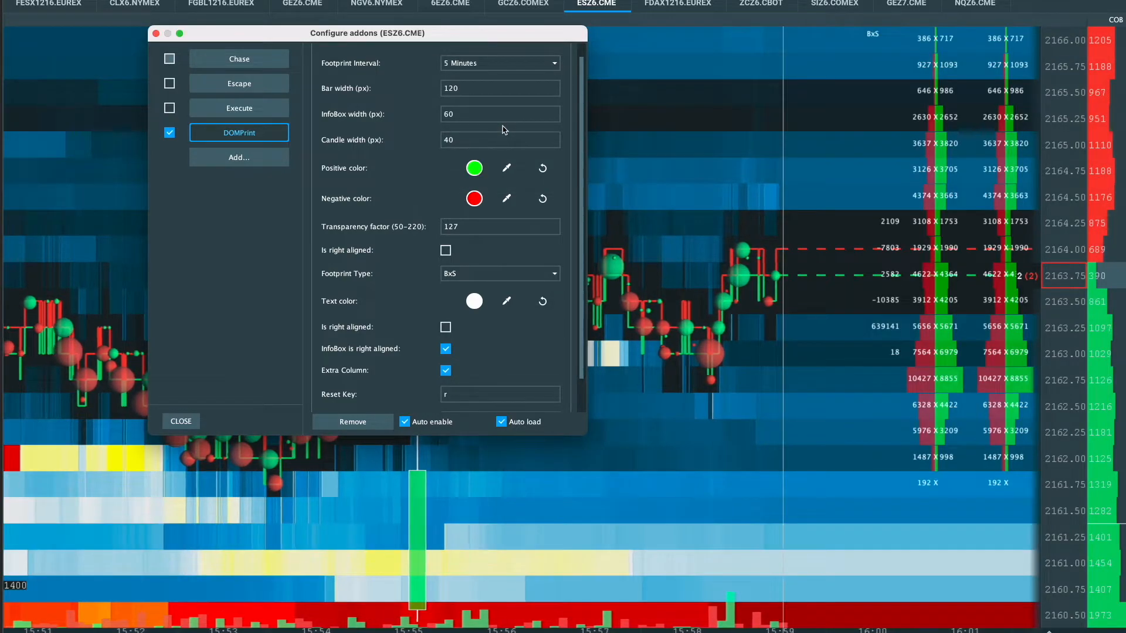
{"action": "scroll", "coordinate": [485, 461], "scroll_direction": "up", "scroll_amount": 5}
{"action": "scroll", "coordinate": [484, 461], "scroll_direction": "down", "scroll_amount": 10}
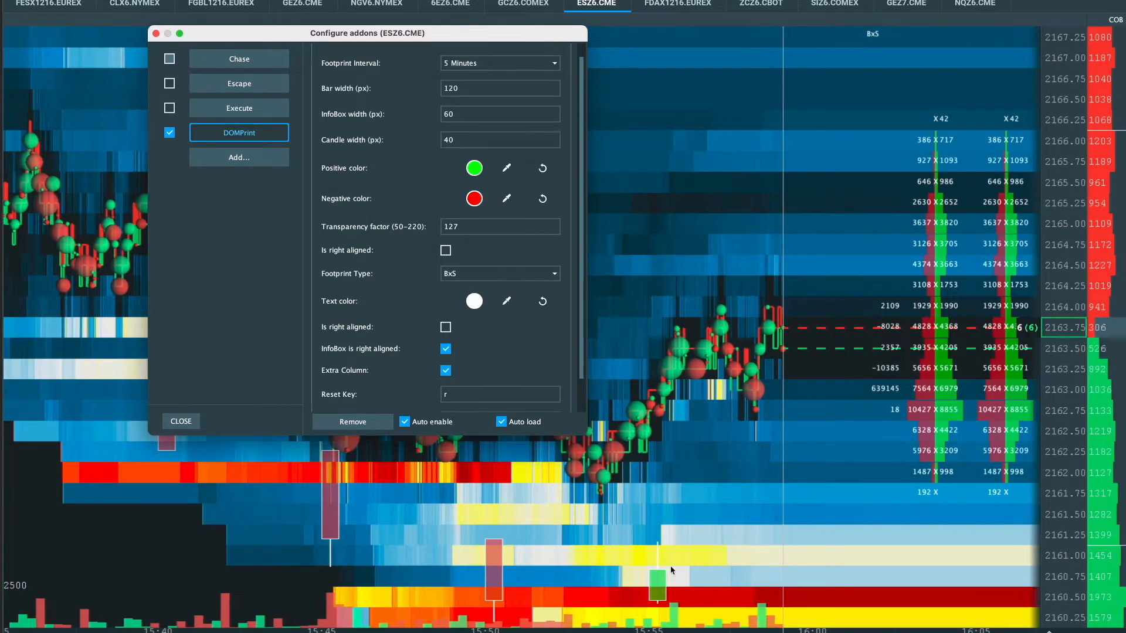
Set DOMPrint's footprint interval back to 1 Minute.
{"action": "left_click", "coordinate": [532, 65]}
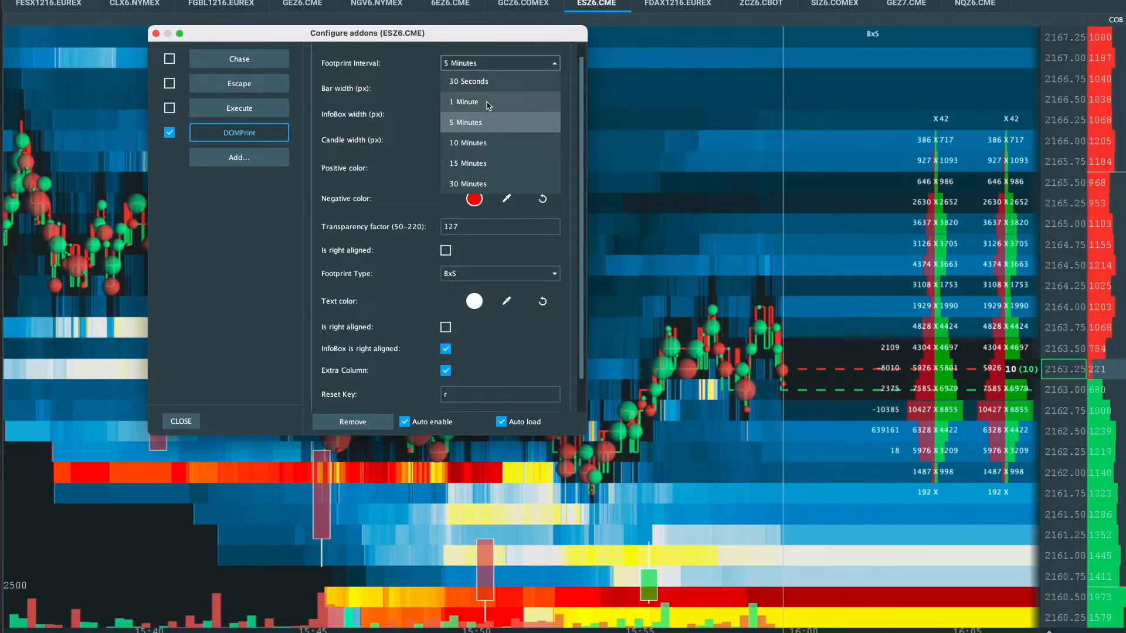
{"action": "left_click", "coordinate": [490, 103]}
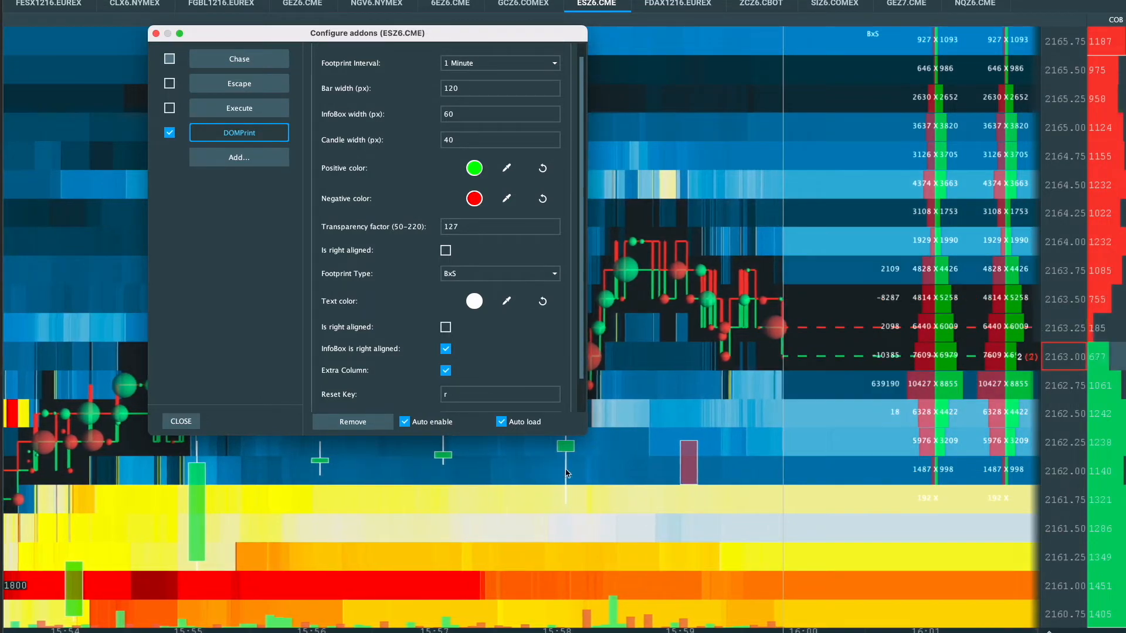
{"action": "scroll", "coordinate": [549, 591], "scroll_direction": "up", "scroll_amount": 3}
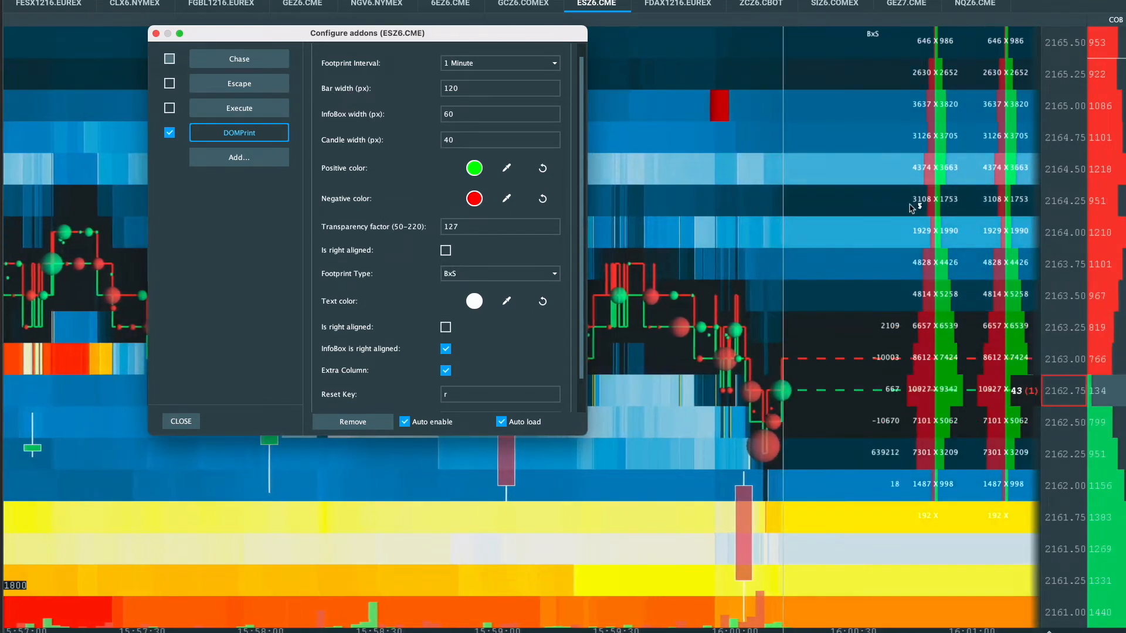
Try DOMPrint bar widths of 200 px and 80 px.
{"action": "left_click", "coordinate": [461, 89]}
{"action": "key", "text": "Delete"}
{"action": "key", "text": "Delete"}
{"action": "key", "text": "Delete"}
{"action": "type", "text": "200"}
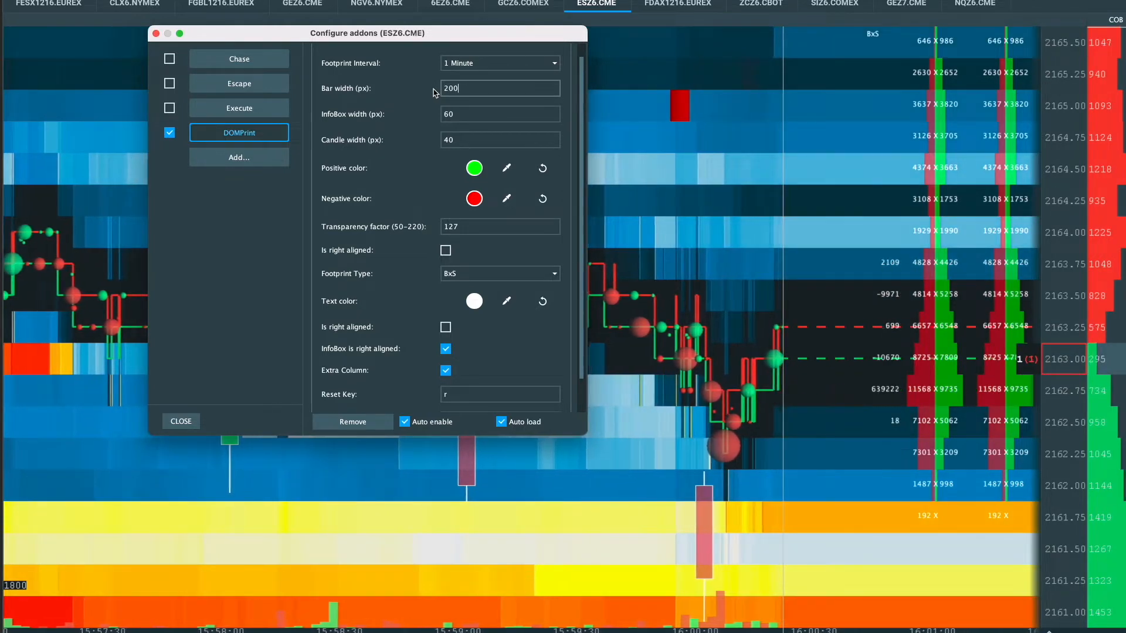
{"action": "key", "text": "Return"}
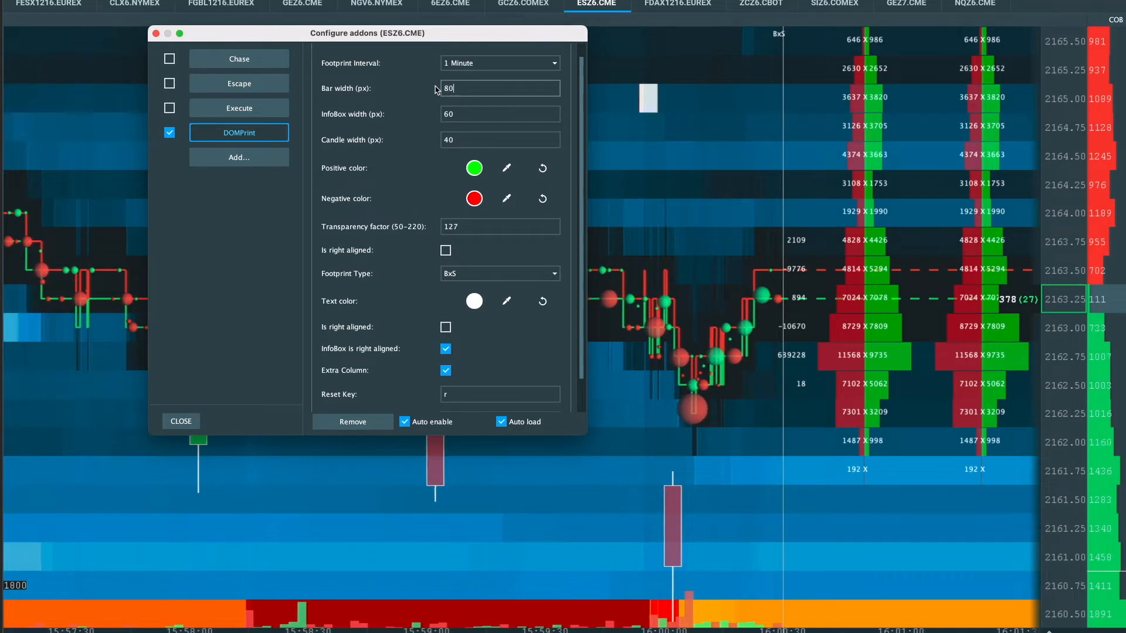
{"action": "key", "text": "Return"}
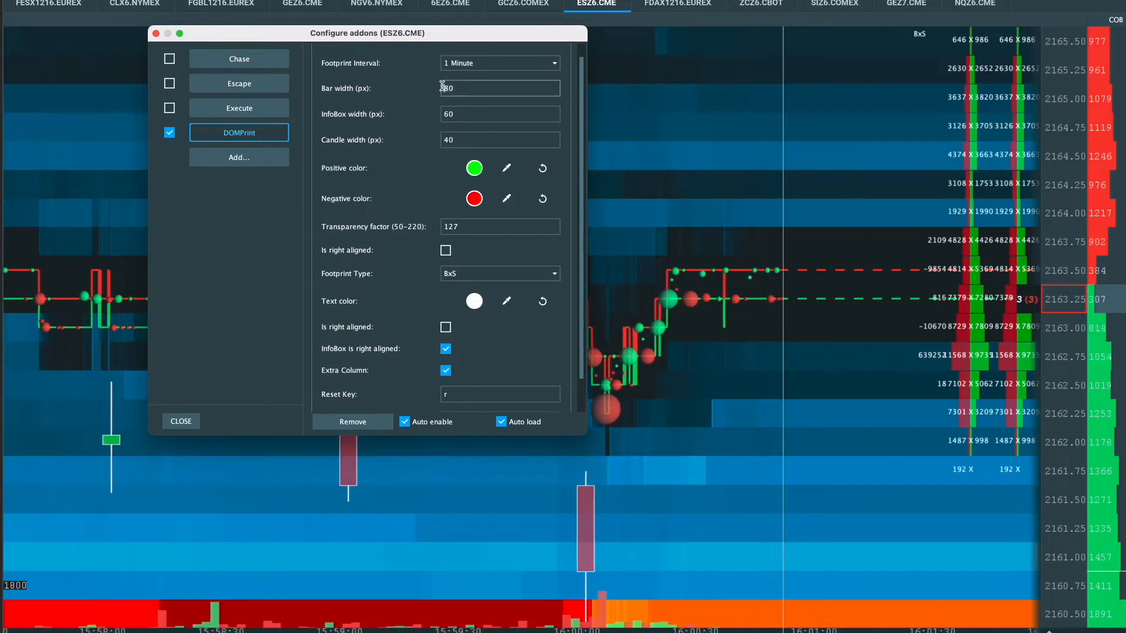
Set the DOMPrint bar width to 100 px.
{"action": "double_click", "coordinate": [441, 88]}
{"action": "type", "text": "100"}
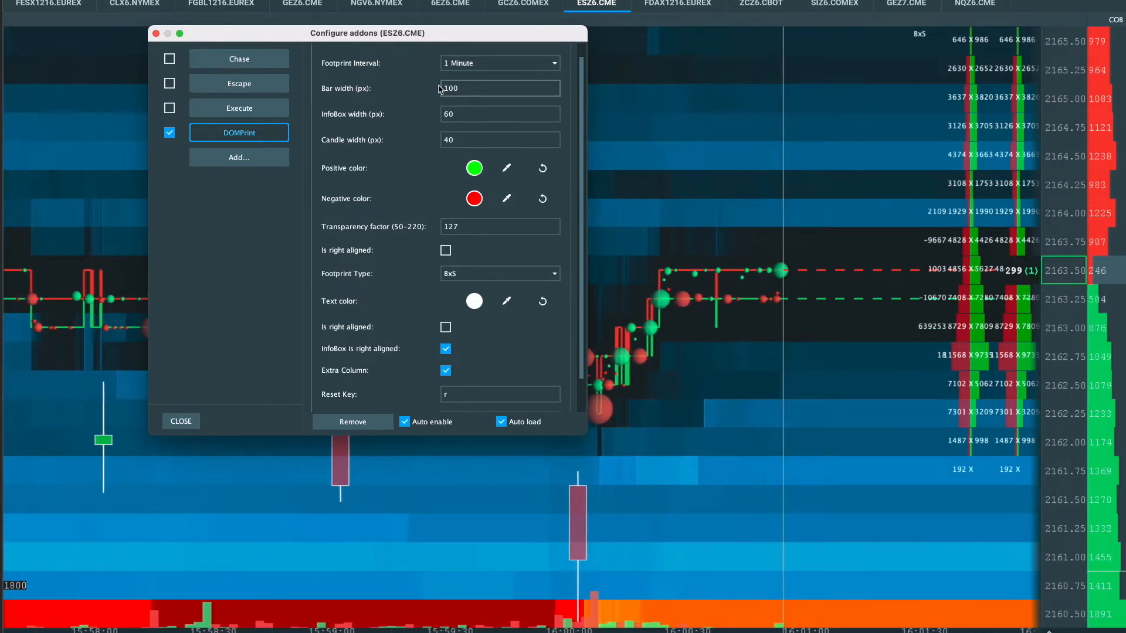
{"action": "key", "text": "Return"}
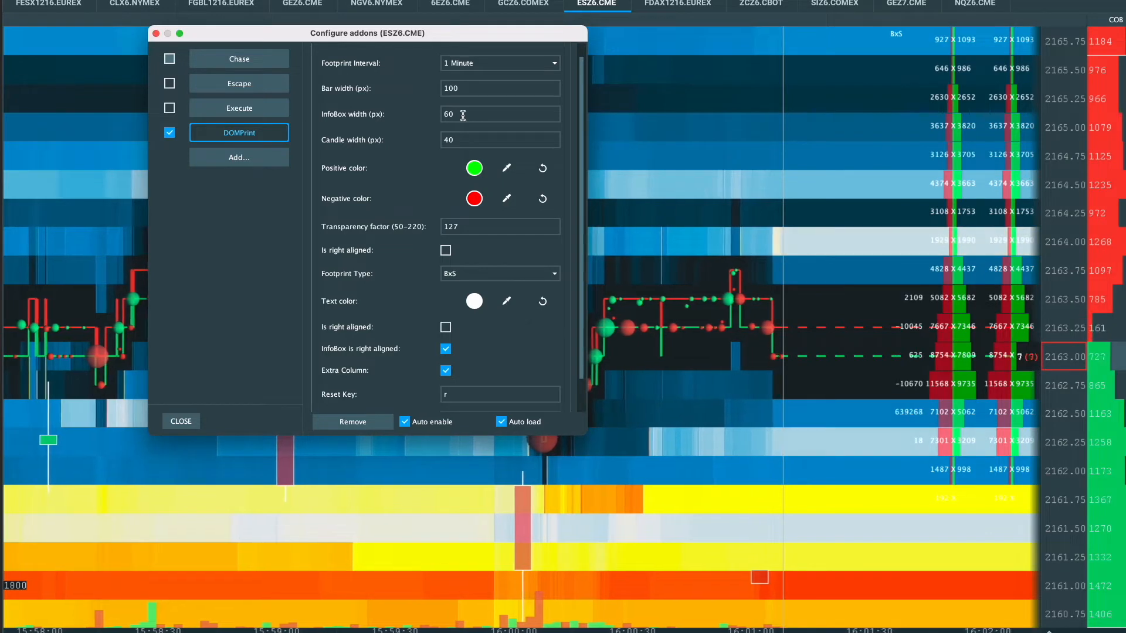
Set the DOMPrint InfoBox width to 80 px.
{"action": "left_click", "coordinate": [445, 114]}
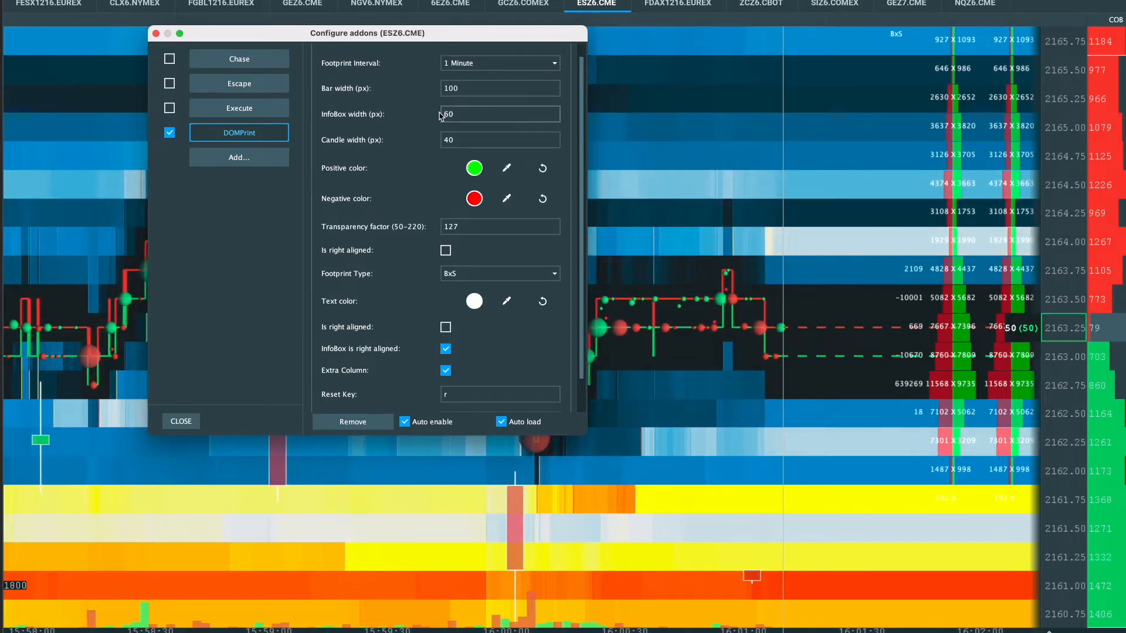
{"action": "key", "text": "BackSpace"}
{"action": "key", "text": "BackSpace"}
{"action": "type", "text": "80"}
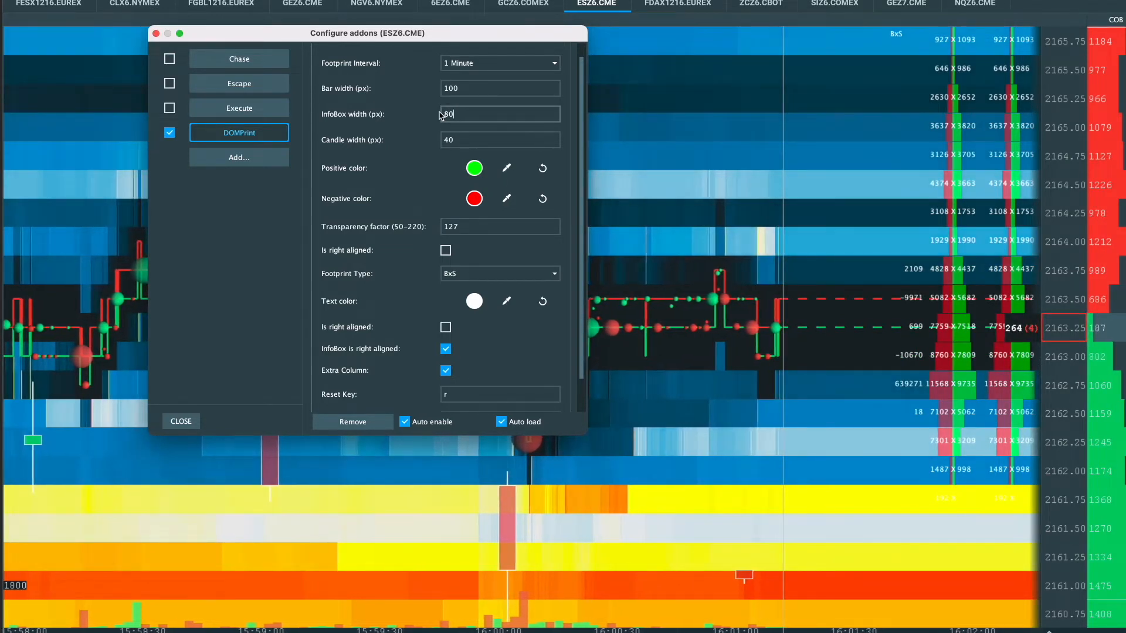
{"action": "key", "text": "Return"}
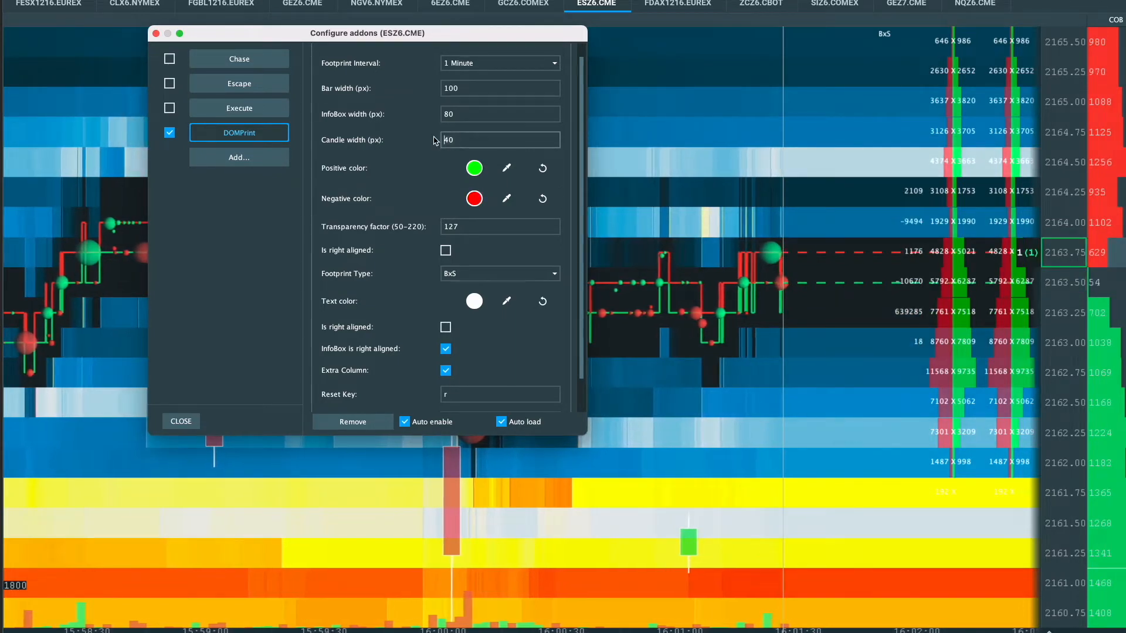
Try a candle width of 60 px and return it to 40 px.
{"action": "type", "text": "60"}
{"action": "key", "text": "Return"}
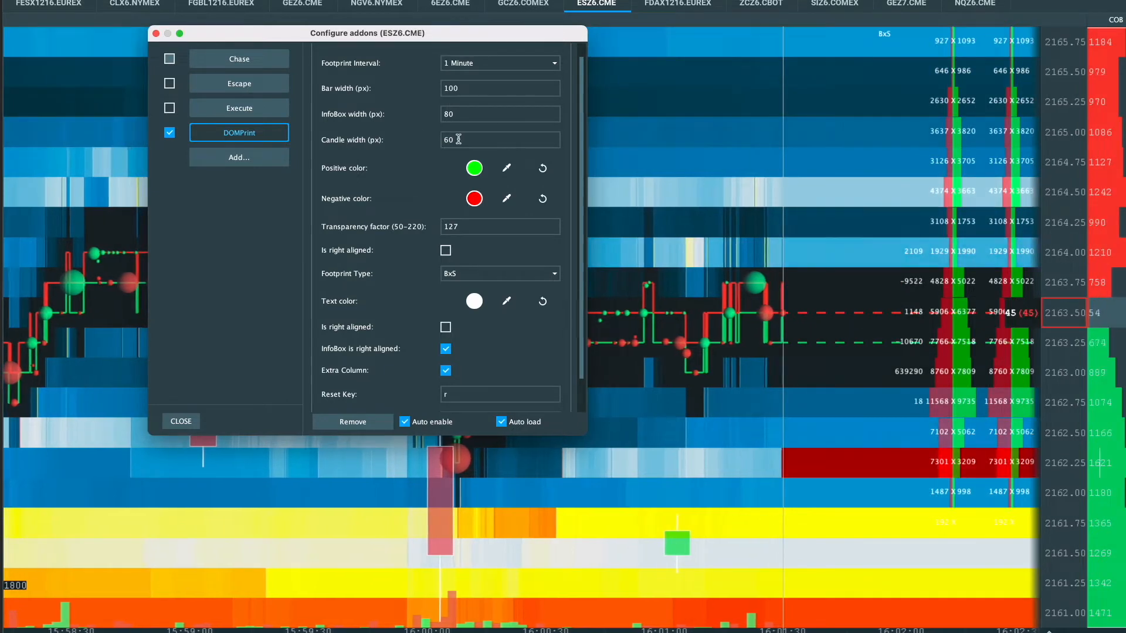
{"action": "left_click_drag", "start_coordinate": [448, 140], "coordinate": [441, 140]}
{"action": "key", "text": "BackSpace"}
{"action": "type", "text": "4"}
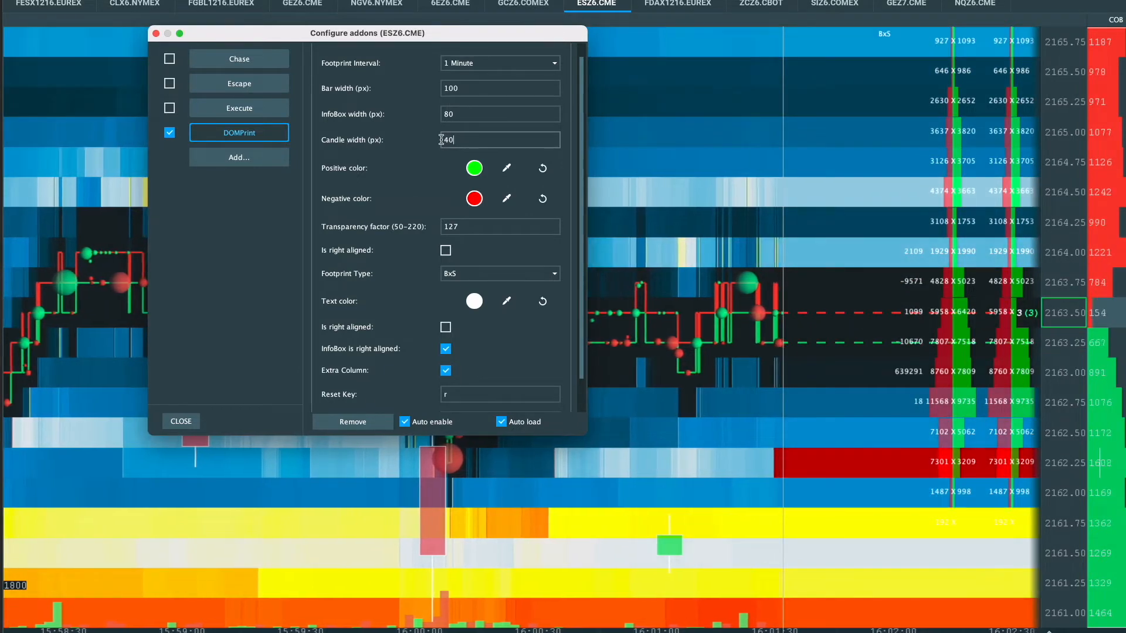
{"action": "key", "text": "Return"}
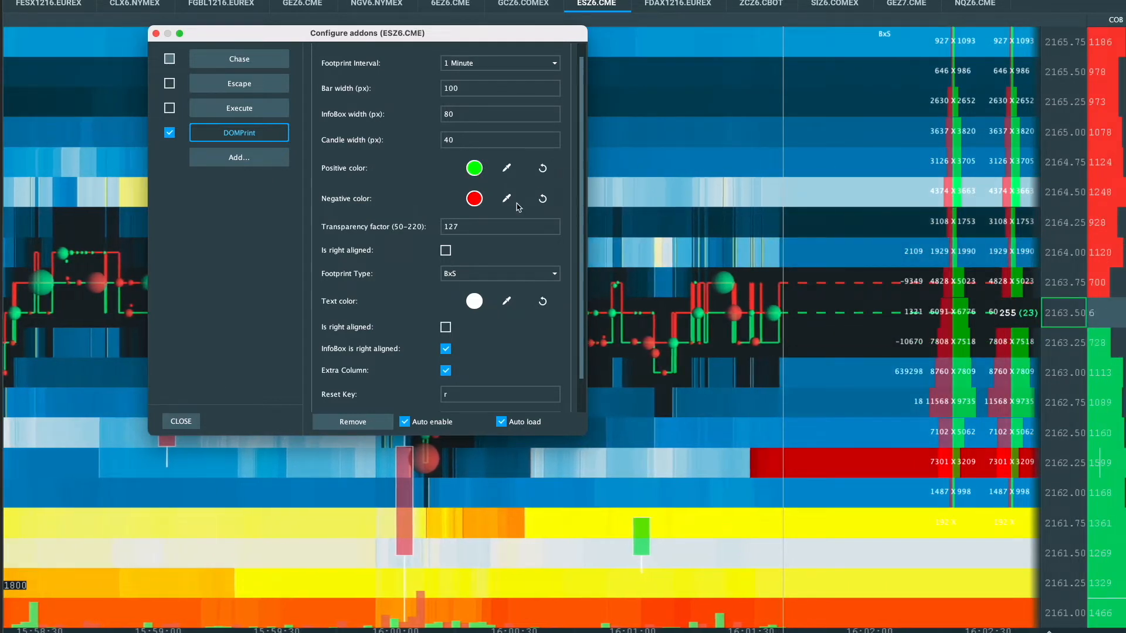
Change DOMPrint's positive color to a light green swatch.
{"action": "left_click", "coordinate": [474, 168]}
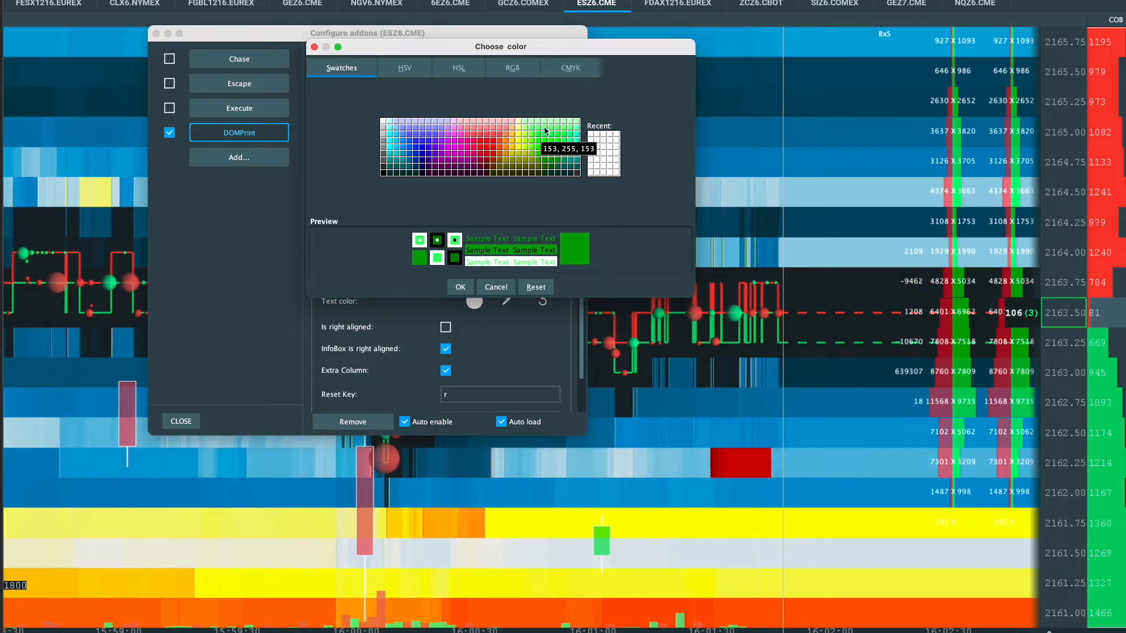
{"action": "left_click", "coordinate": [570, 127]}
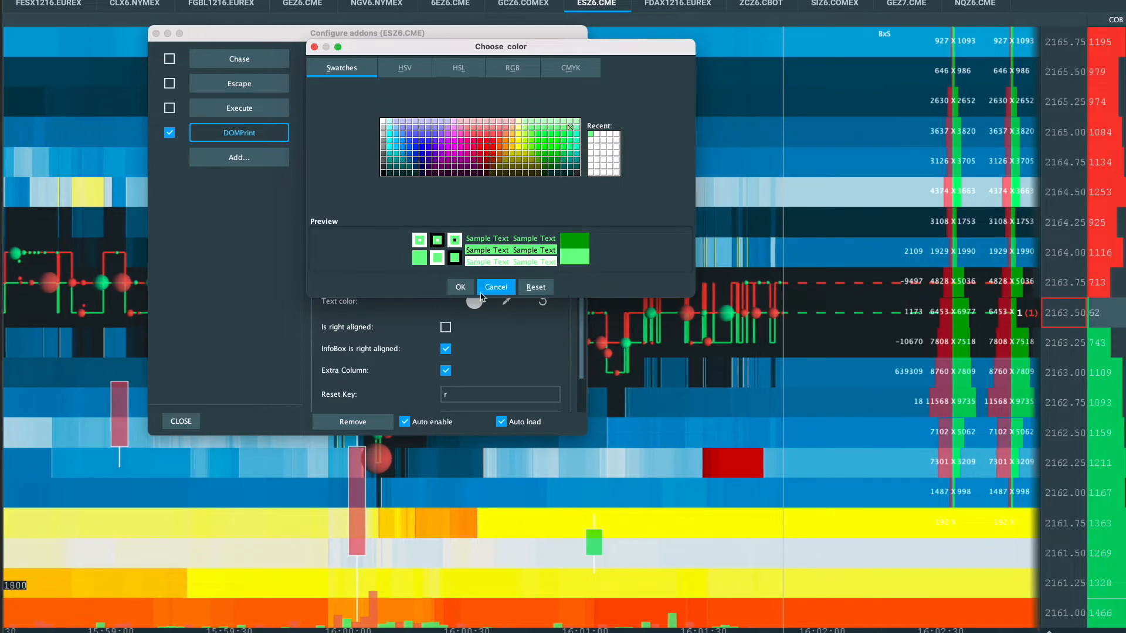
{"action": "left_click", "coordinate": [460, 287]}
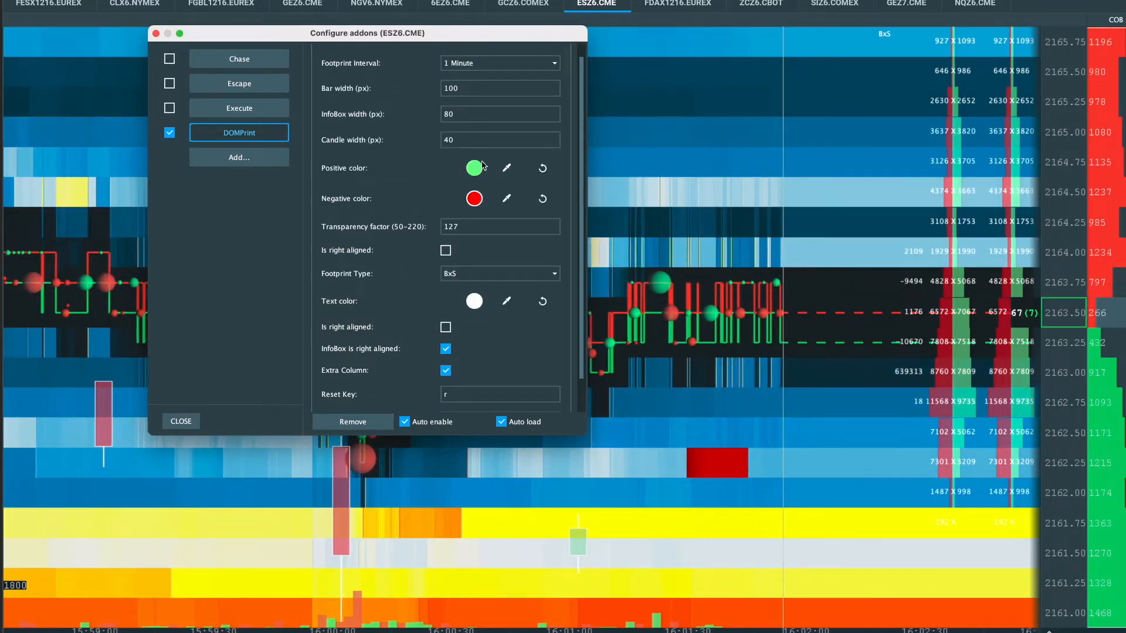
Set DOMPrint's positive color to the pure green swatch (0, 255, 0).
{"action": "left_click", "coordinate": [506, 198]}
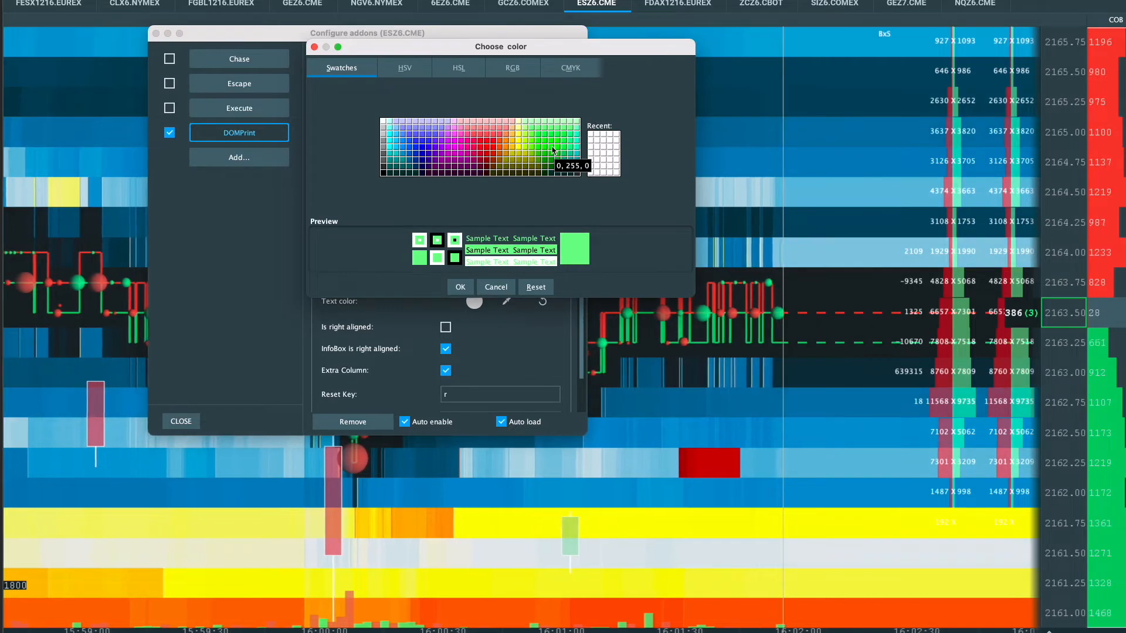
{"action": "left_click", "coordinate": [549, 146]}
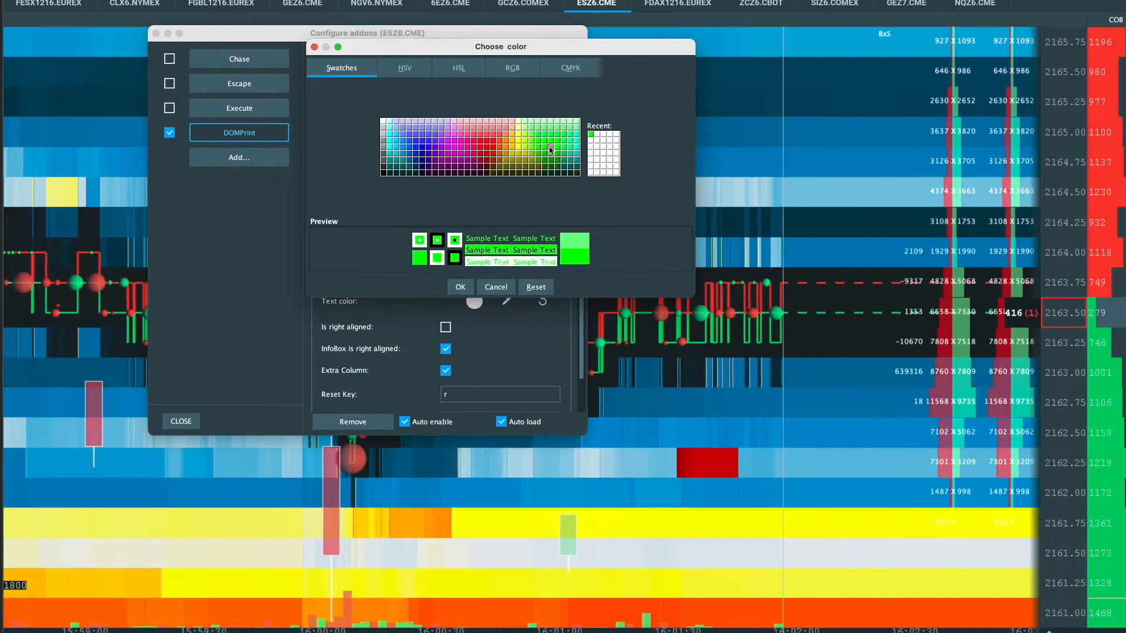
{"action": "left_click", "coordinate": [461, 288]}
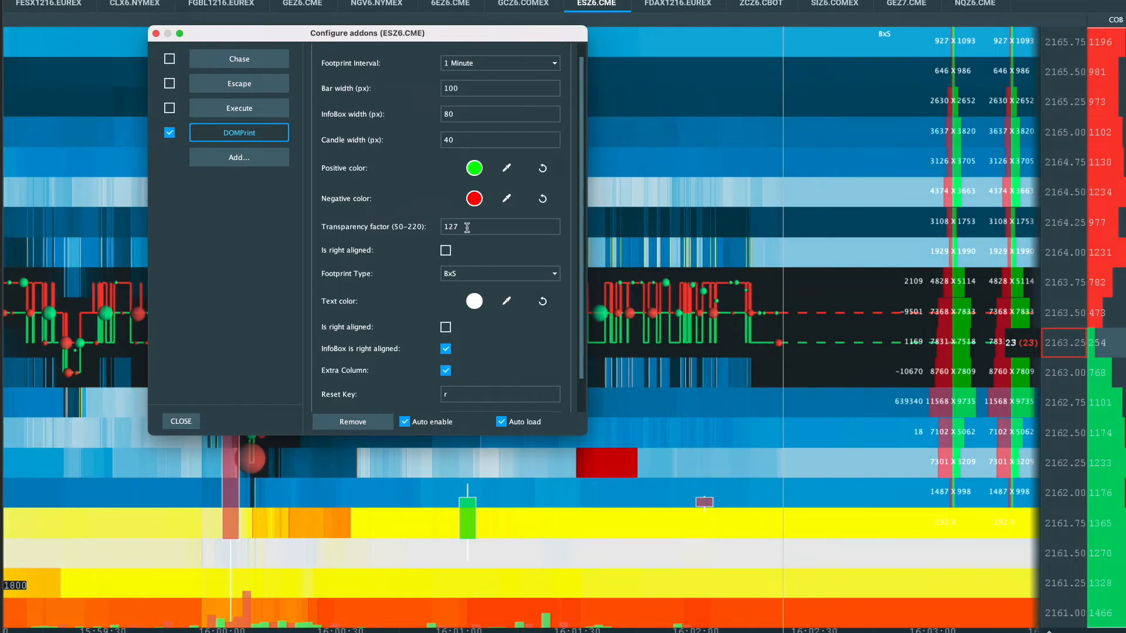
Try DOMPrint transparency factors of 70, 130 and 200.
{"action": "left_click_drag", "start_coordinate": [463, 227], "coordinate": [433, 231]}
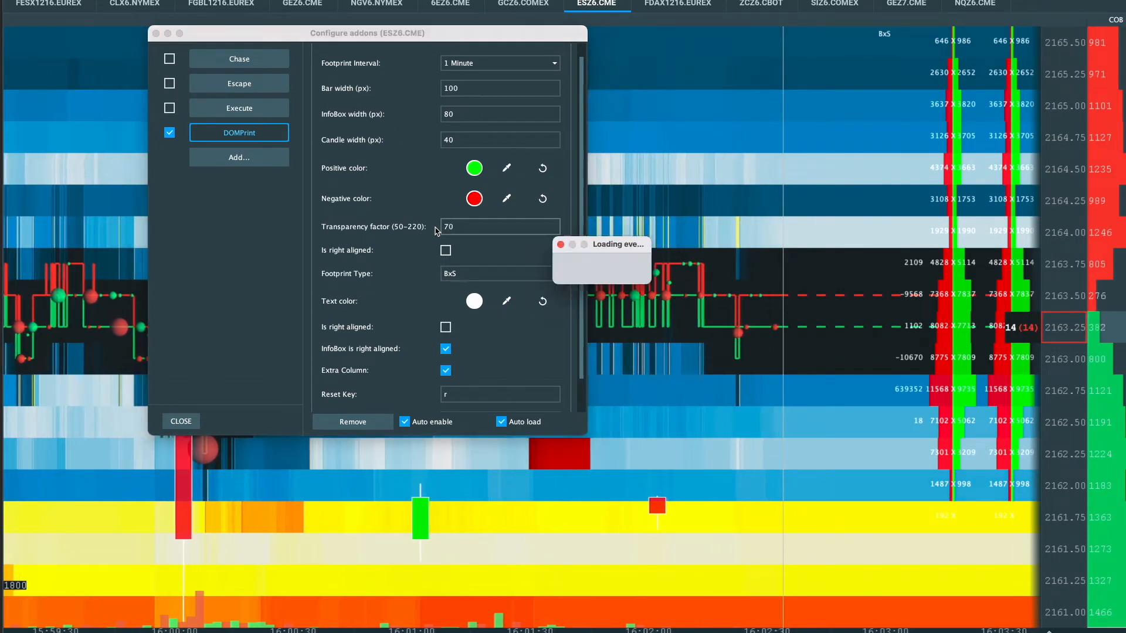
{"action": "key", "text": "Return"}
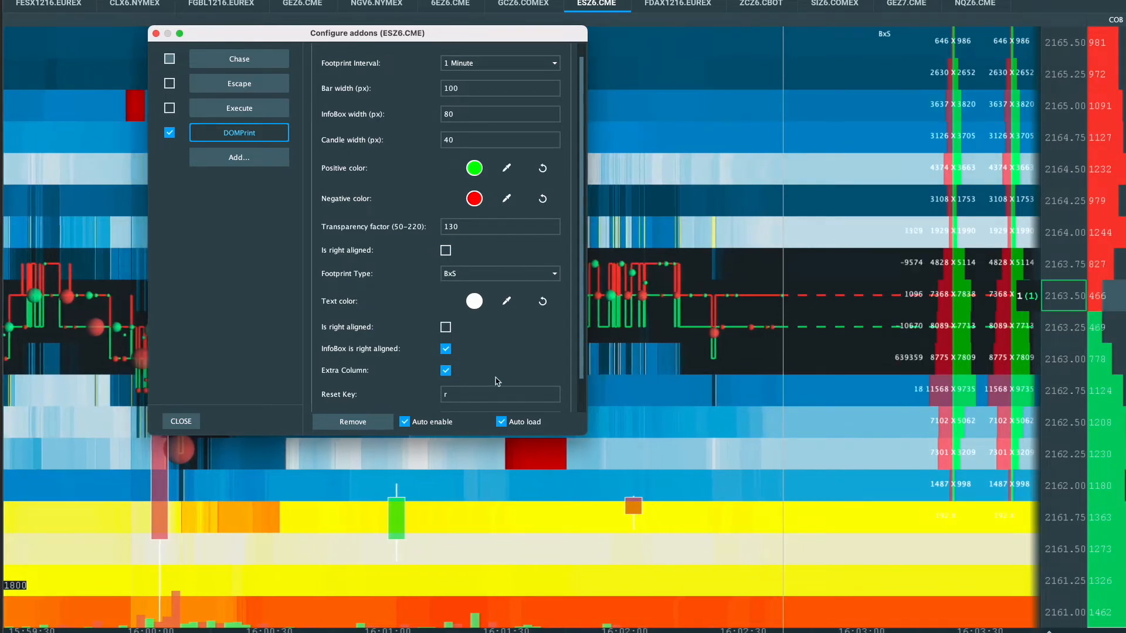
{"action": "left_click_drag", "start_coordinate": [390, 37], "coordinate": [452, 41]}
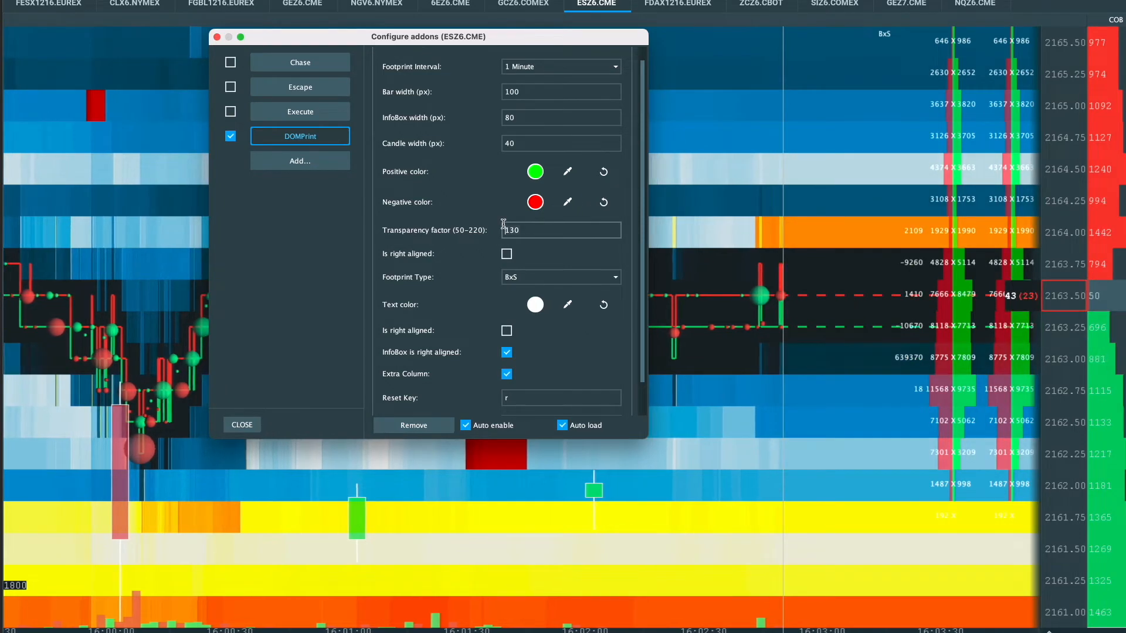
{"action": "key", "text": "Return"}
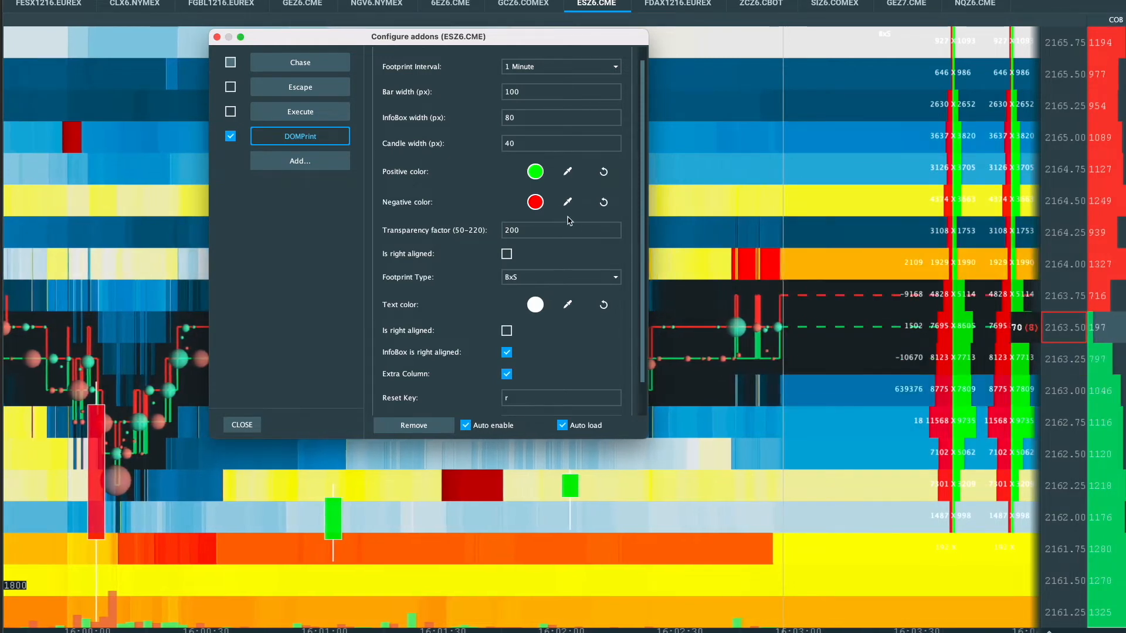
Set the DOMPrint transparency factor to 130.
{"action": "double_click", "coordinate": [535, 230]}
{"action": "type", "text": "130"}
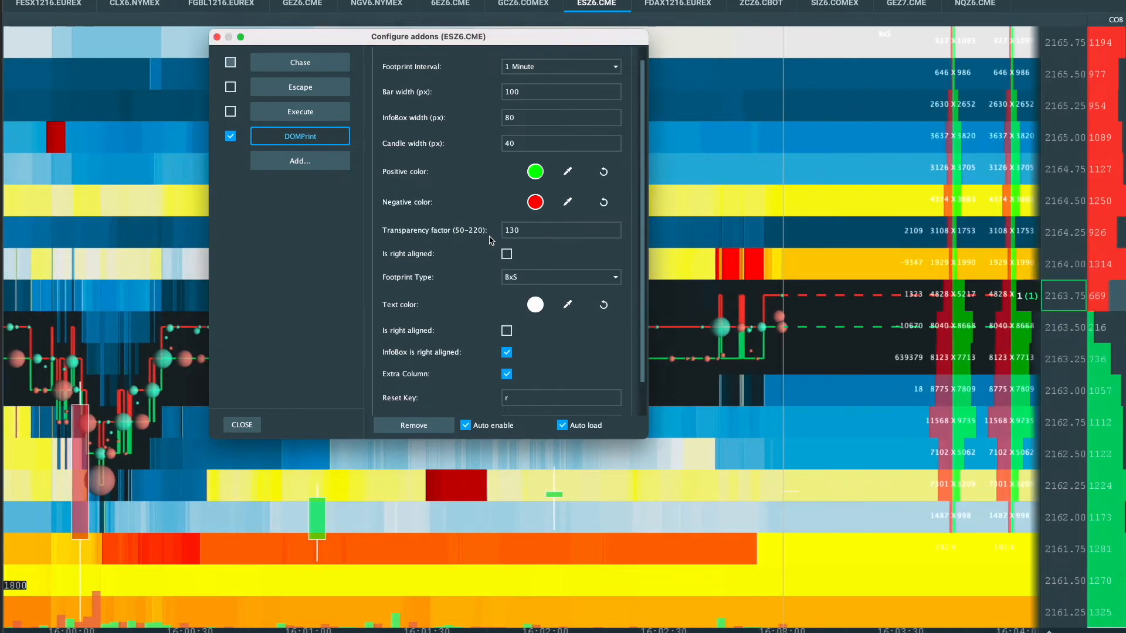
{"action": "key", "text": "Return"}
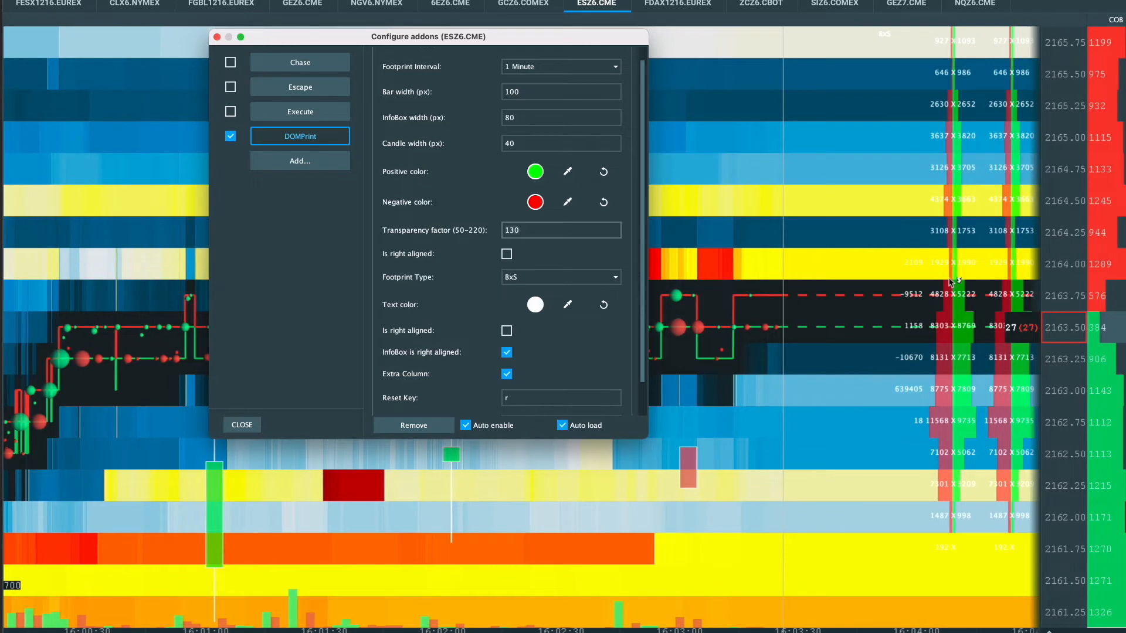
Try the right alignment option below DOMPrint's text color, turning it on and off again.
{"action": "scroll", "coordinate": [959, 252], "scroll_direction": "down", "scroll_amount": 3}
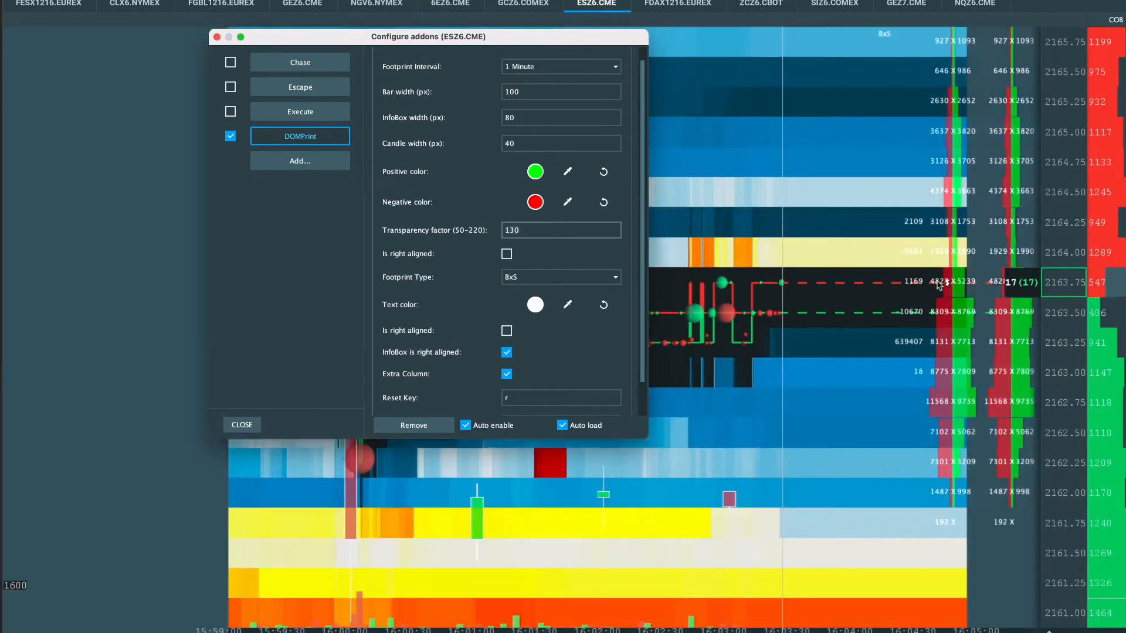
{"action": "scroll", "coordinate": [1056, 305], "scroll_direction": "down", "scroll_amount": 2}
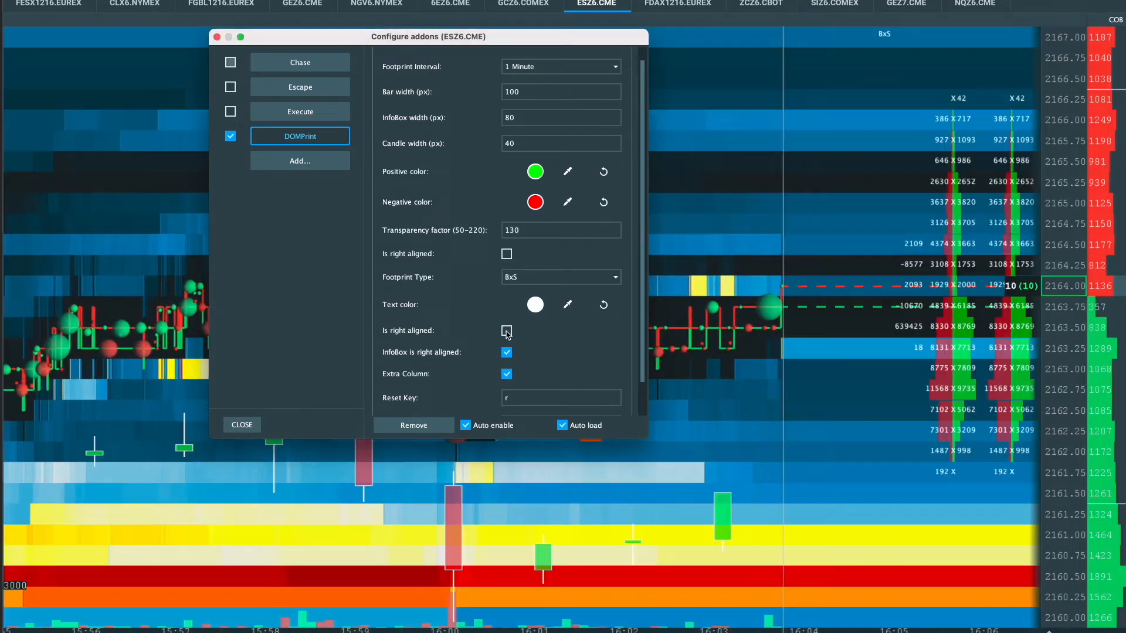
{"action": "left_click", "coordinate": [507, 331]}
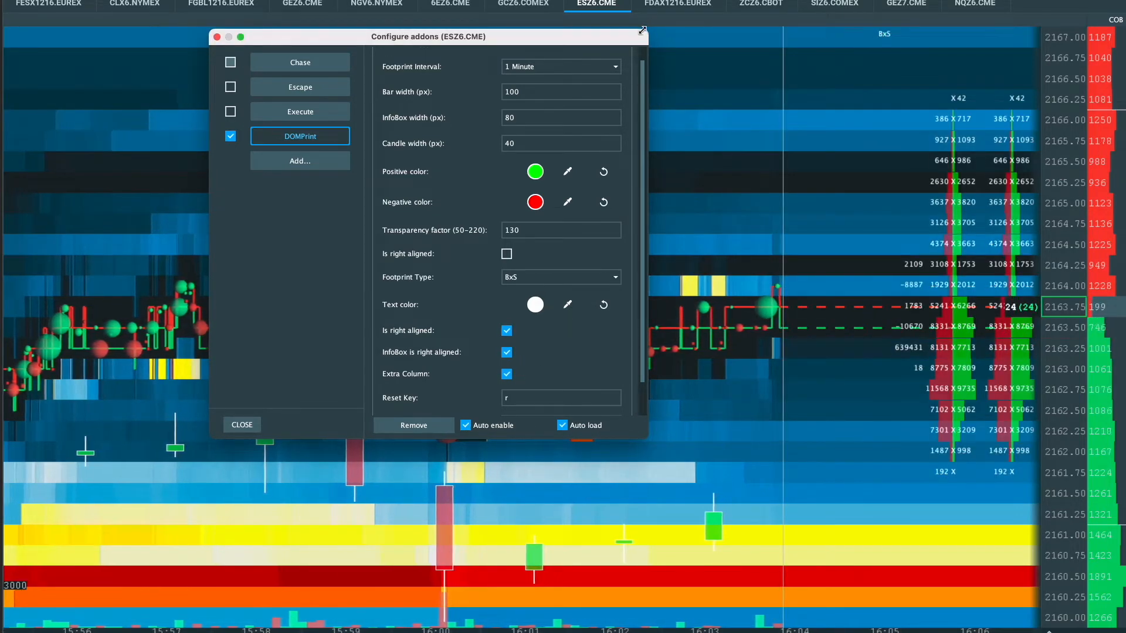
{"action": "key", "text": "Escape"}
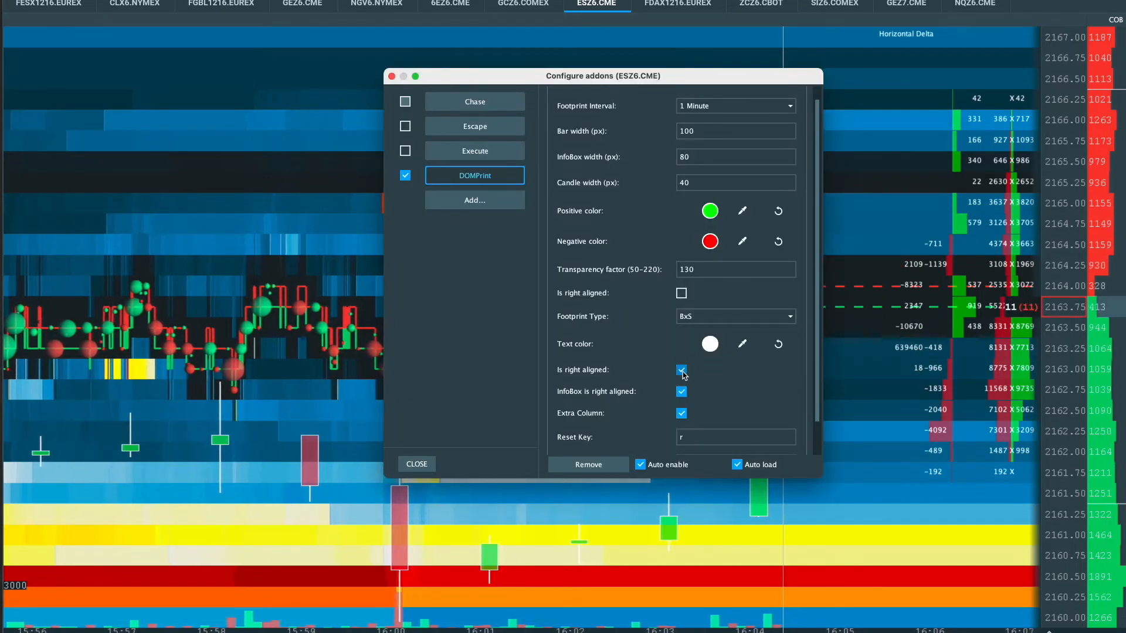
{"action": "left_click", "coordinate": [682, 370]}
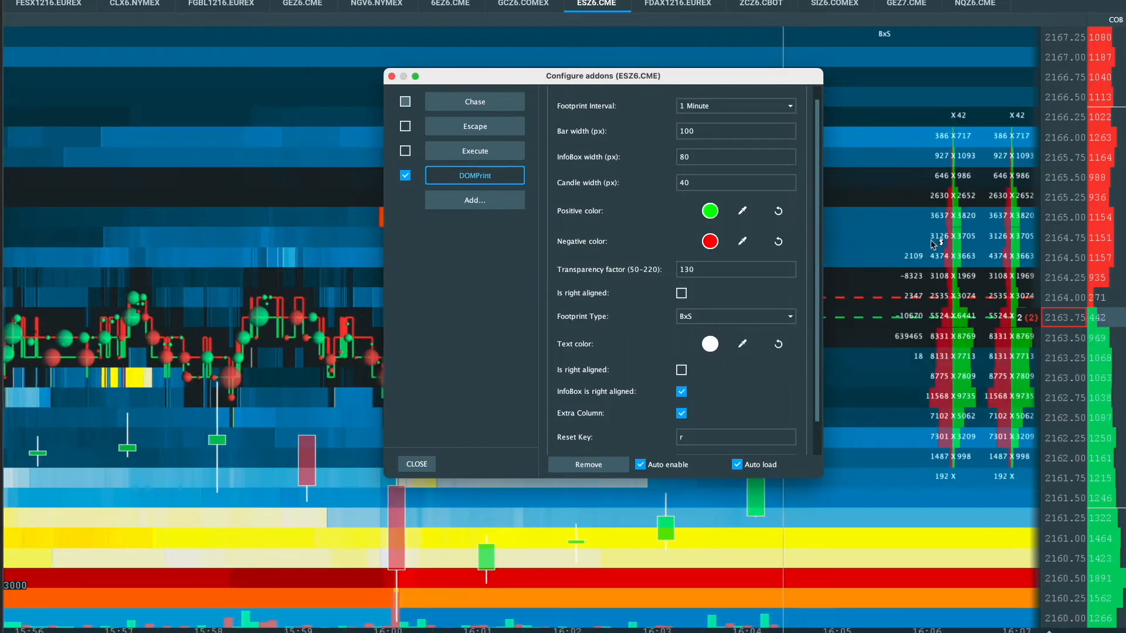
{"action": "key", "text": "Escape"}
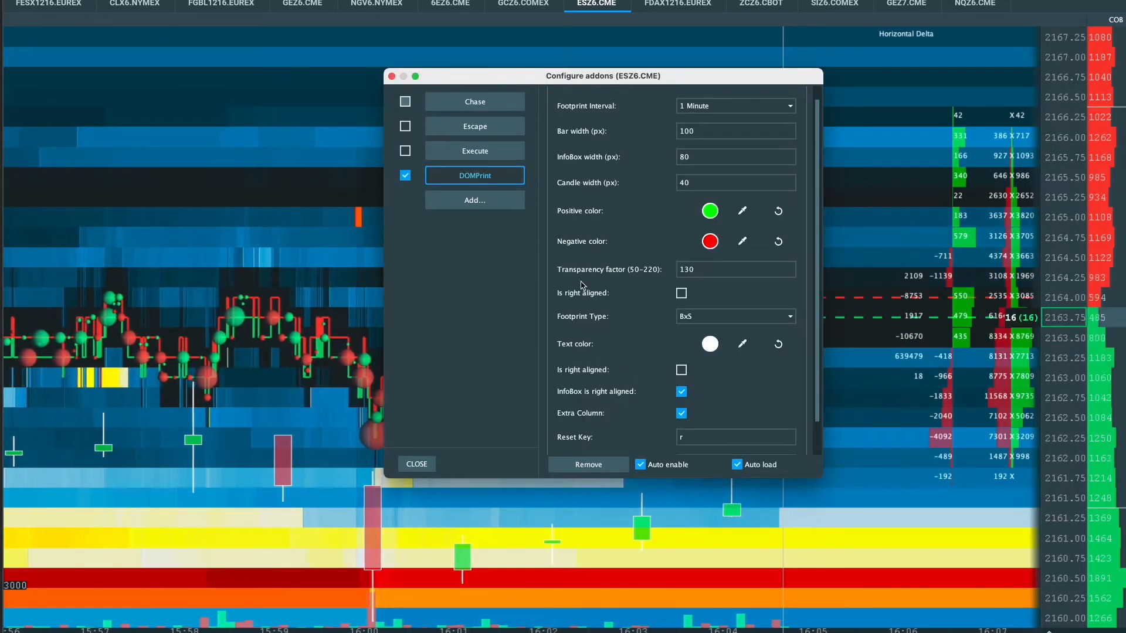
Turn DOMPrint's Extra Column off and back on.
{"action": "scroll", "coordinate": [631, 414], "scroll_direction": "down", "scroll_amount": 3}
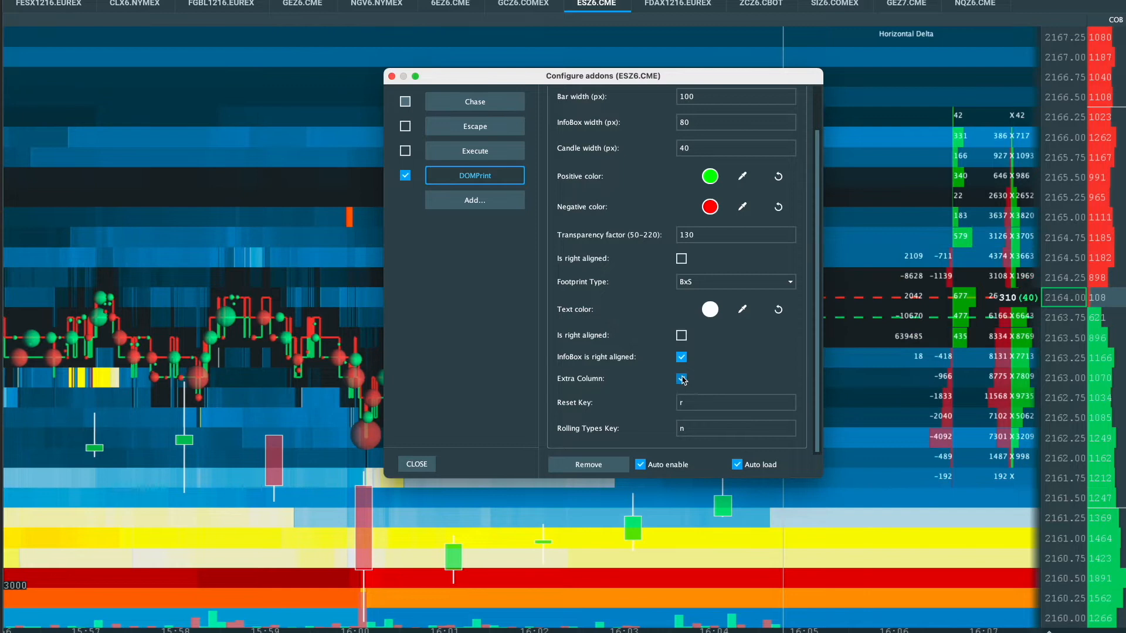
{"action": "left_click", "coordinate": [682, 379]}
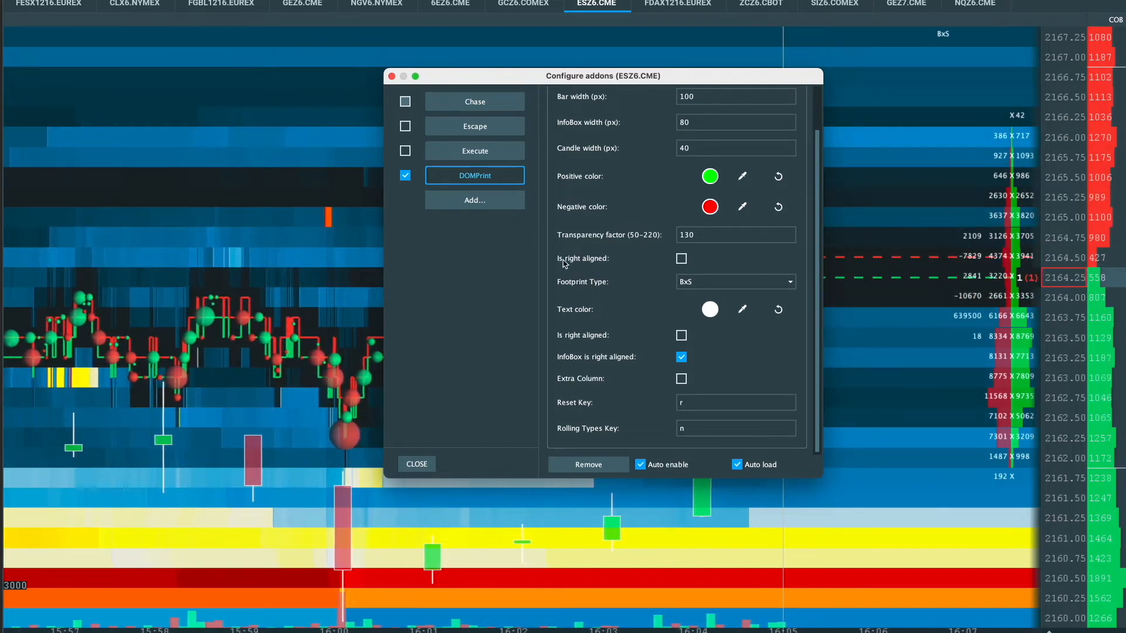
{"action": "left_click", "coordinate": [681, 379]}
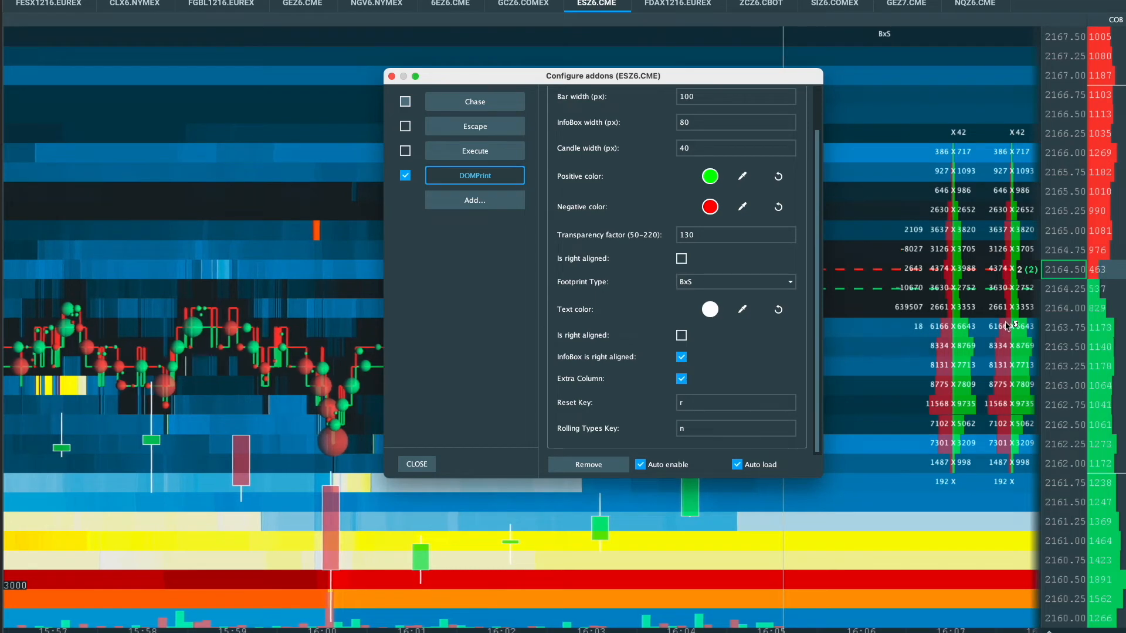
Set DOMPrint's footprint type to Horizontal Delta, and cycle the chart's main footprint column through Diagonal Delta and BxS.
{"action": "left_click", "coordinate": [787, 284]}
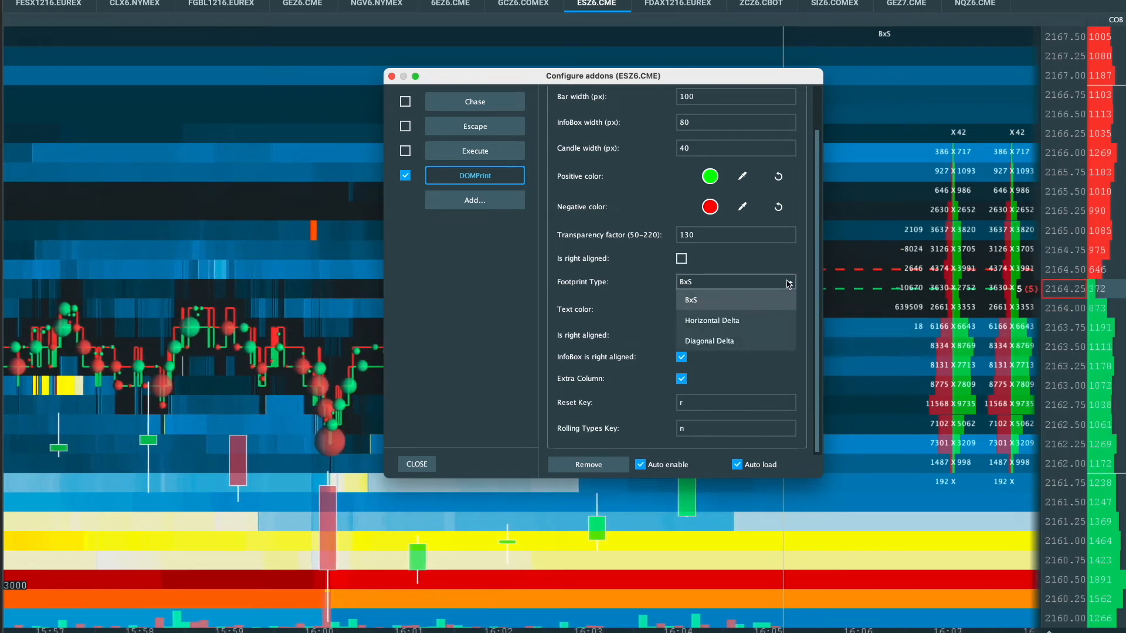
{"action": "left_click", "coordinate": [732, 321]}
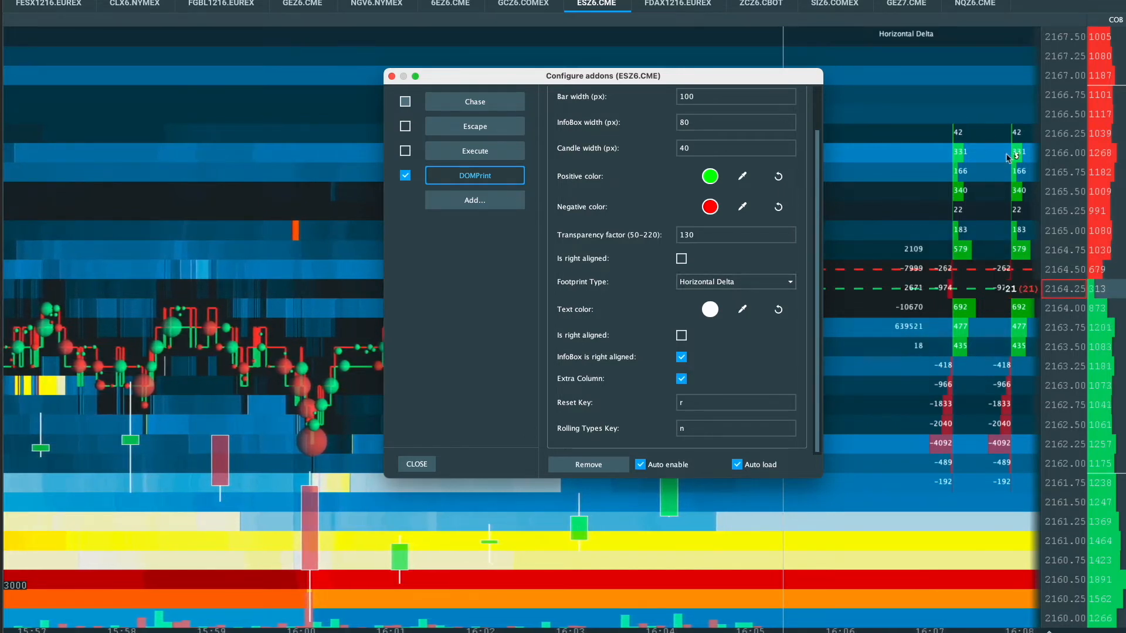
{"action": "key", "text": "Escape"}
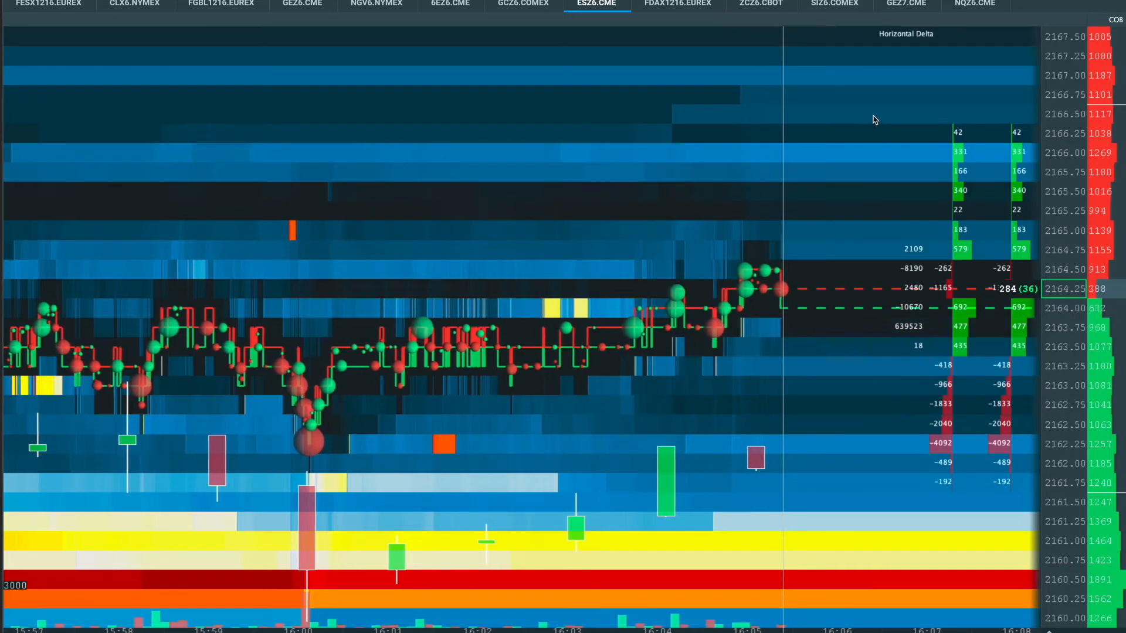
{"action": "left_click", "coordinate": [902, 136]}
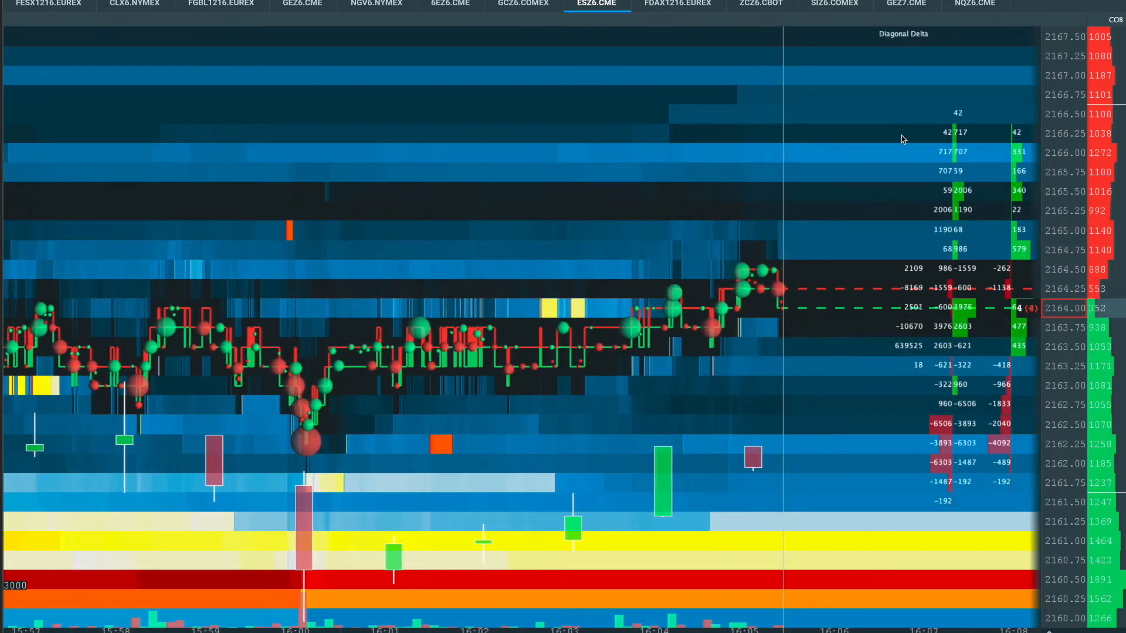
{"action": "left_click", "coordinate": [902, 137]}
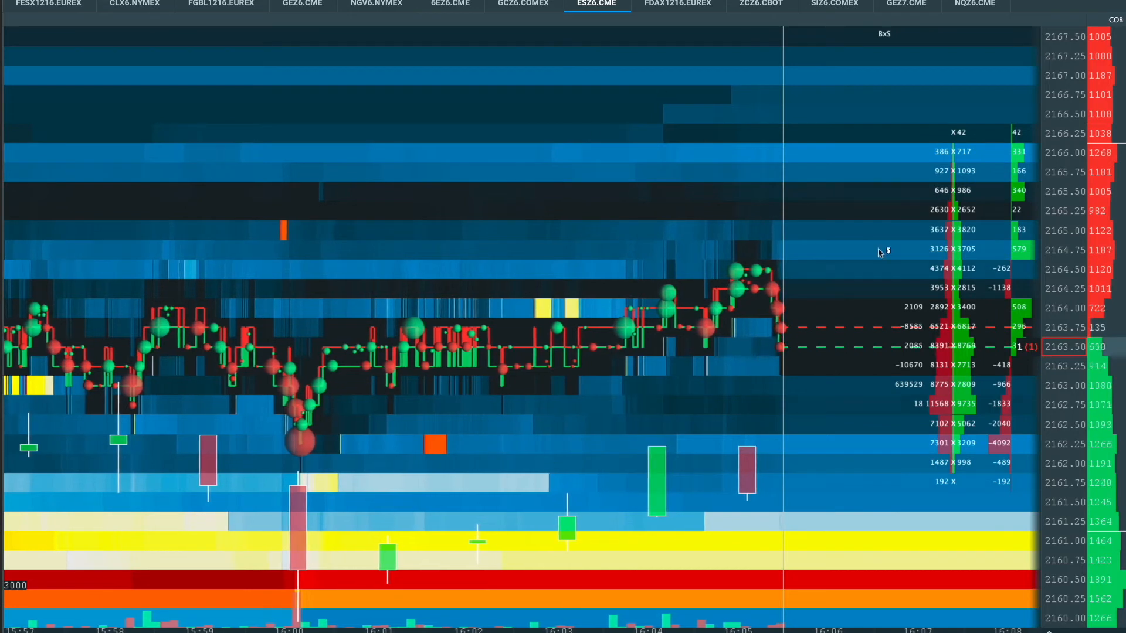
Return to the addon configuration and set DOMPrint's footprint type to Diagonal Delta.
{"action": "key", "text": "super+grave"}
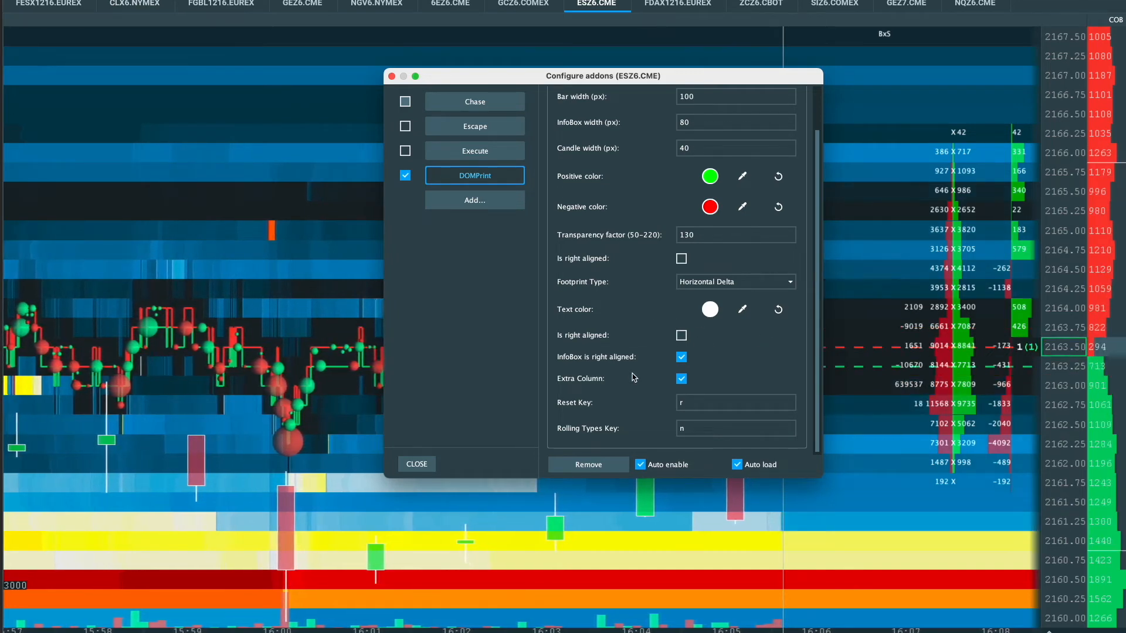
{"action": "left_click", "coordinate": [714, 283]}
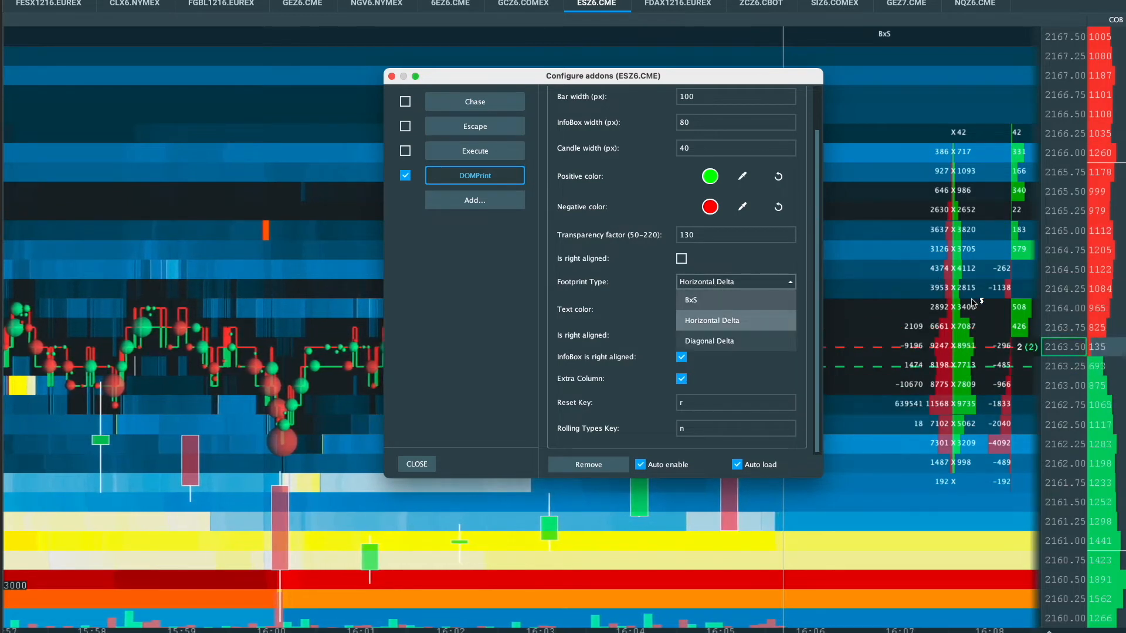
{"action": "left_click", "coordinate": [703, 341]}
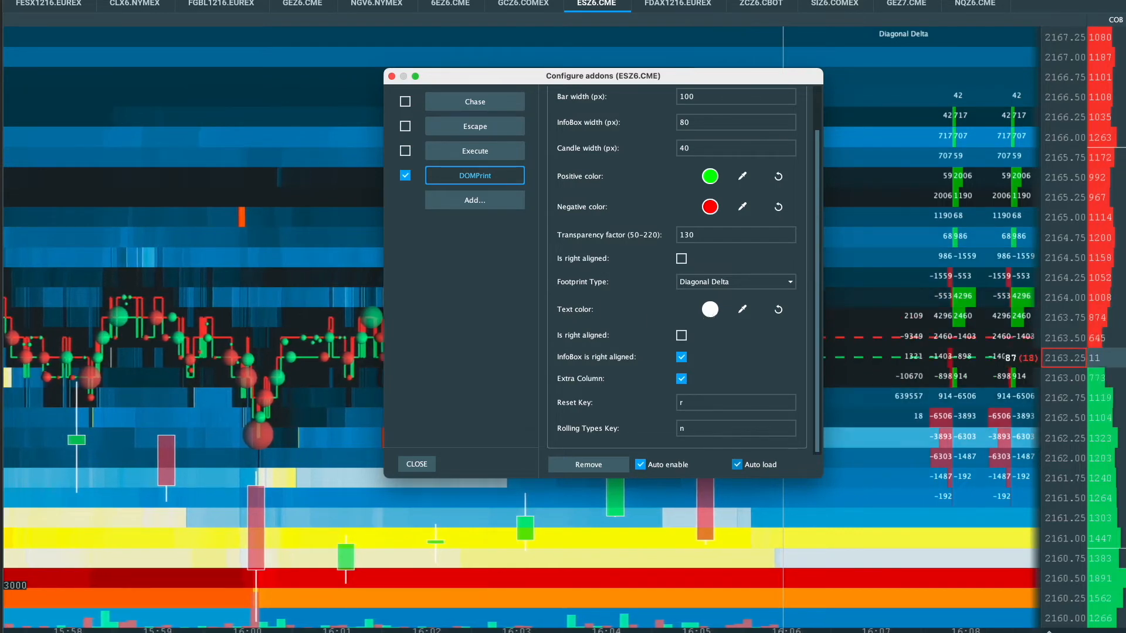
Set DOMPrint's text color to a pure blue swatch.
{"action": "left_click", "coordinate": [710, 310]}
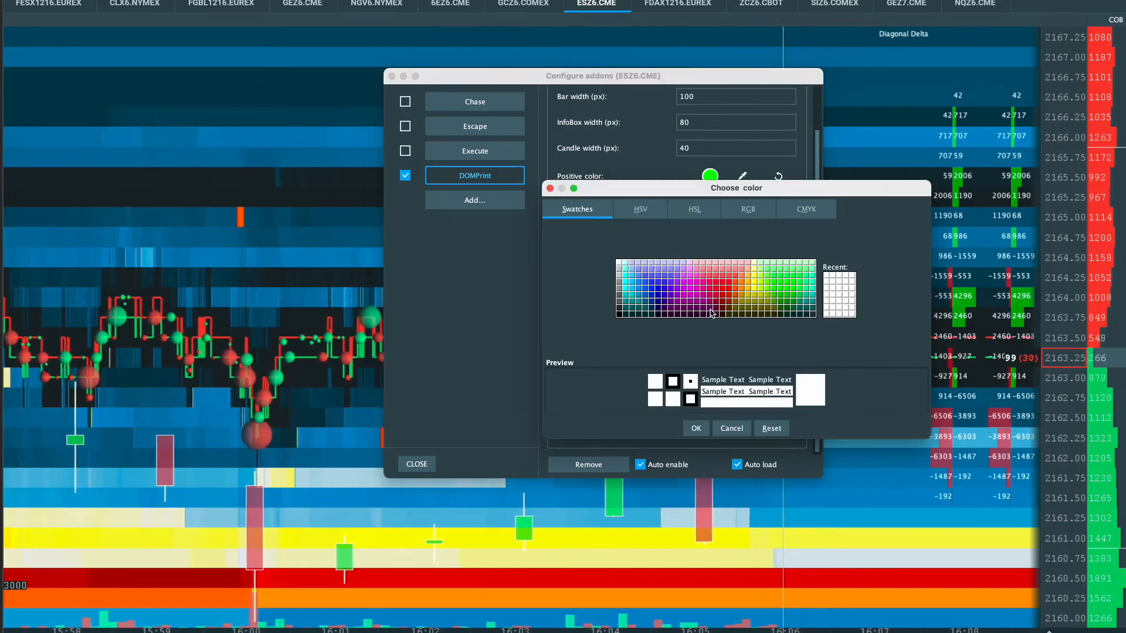
{"action": "left_click", "coordinate": [657, 288]}
{"action": "left_click", "coordinate": [694, 429]}
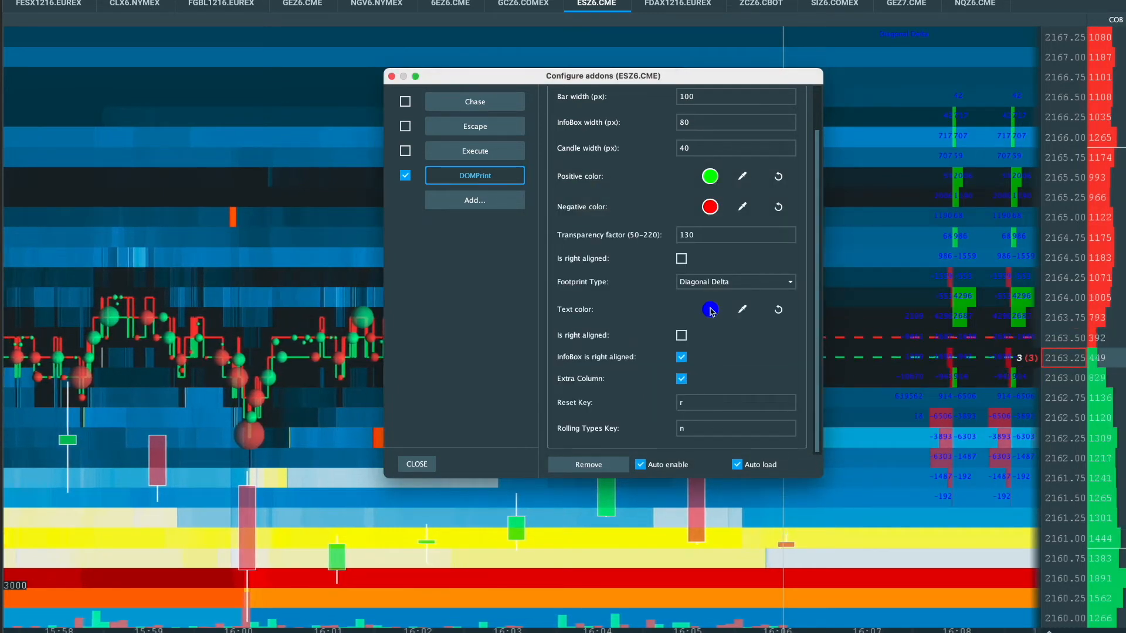
Restore DOMPrint's text color to white from the recent colors.
{"action": "left_click", "coordinate": [710, 310]}
{"action": "left_click", "coordinate": [826, 276]}
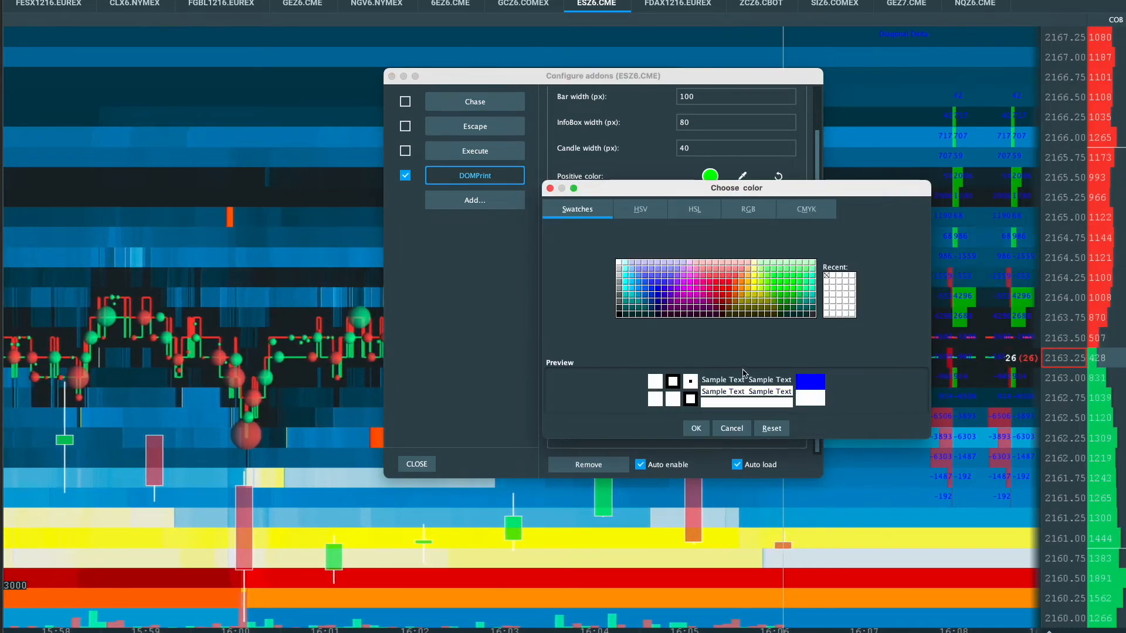
{"action": "left_click", "coordinate": [697, 429]}
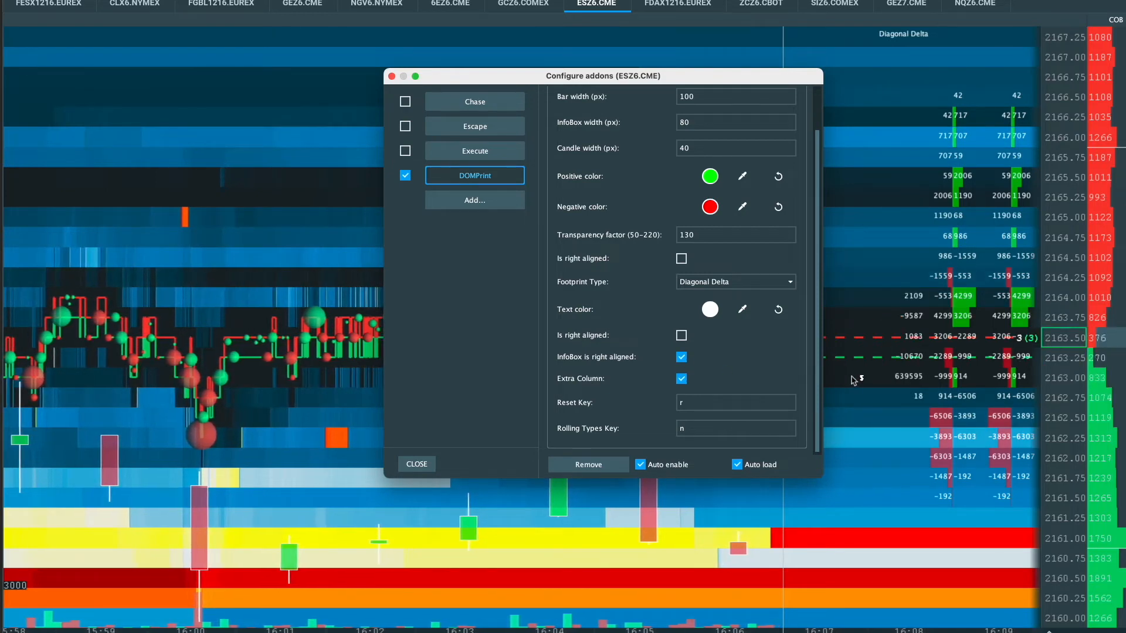
Turn off right alignment for DOMPrint's InfoBox and set the reset key to t.
{"action": "left_click", "coordinate": [682, 358]}
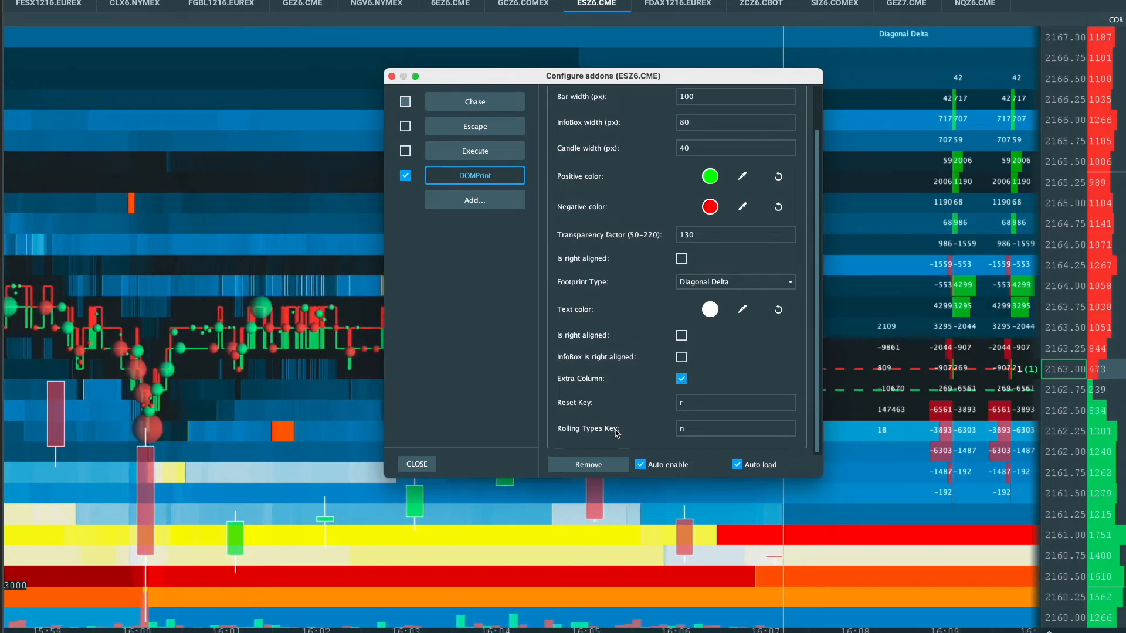
{"action": "left_click", "coordinate": [679, 403]}
{"action": "type", "text": "t"}
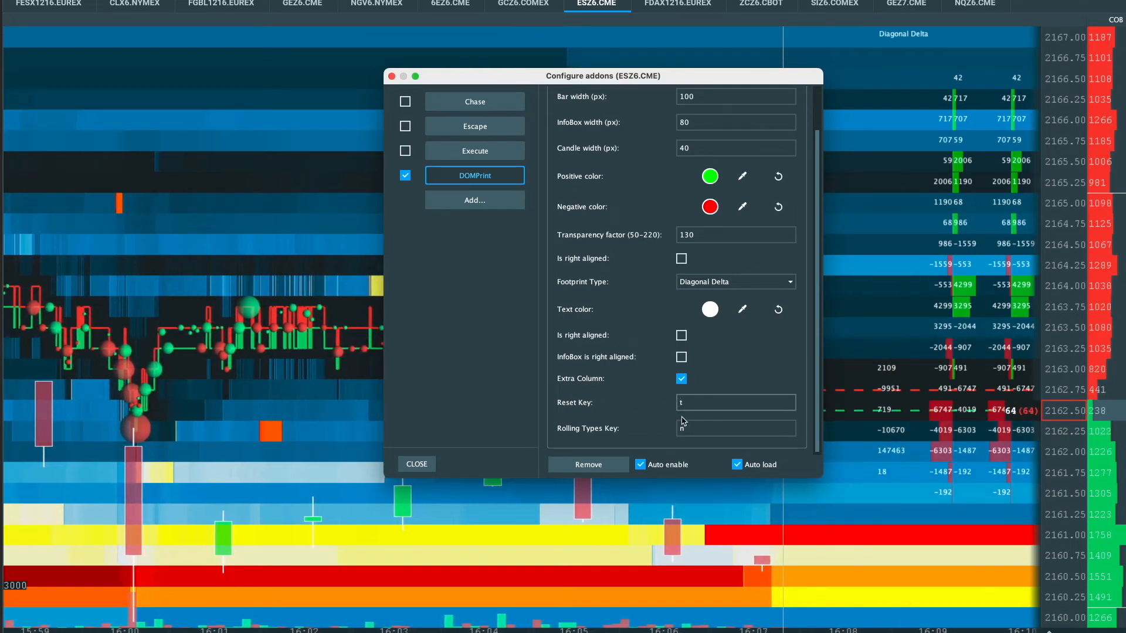
{"action": "left_click", "coordinate": [695, 430]}
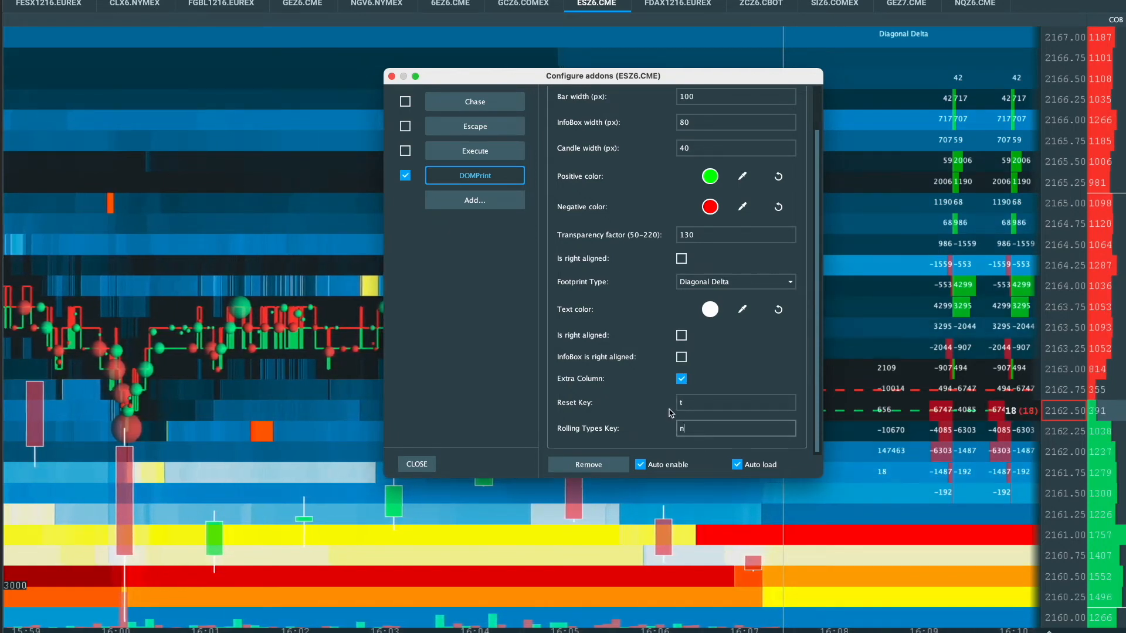
Set DOMPrint's reset key to r.
{"action": "left_click", "coordinate": [685, 403]}
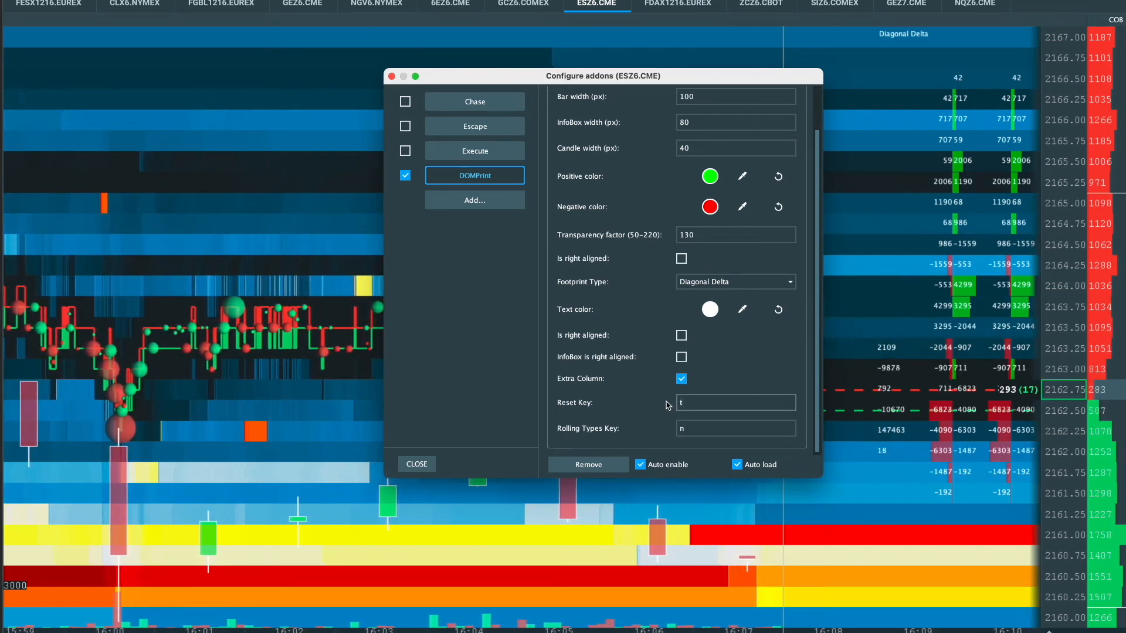
{"action": "key", "text": "BackSpace"}
{"action": "type", "text": "r"}
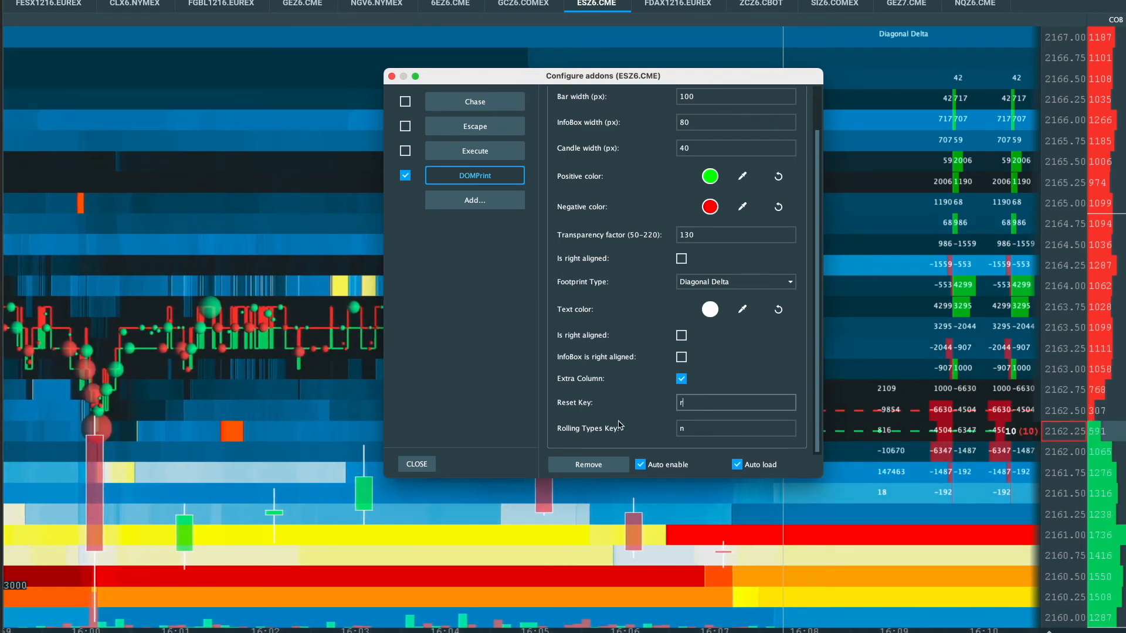
Close the addon configuration and reset the DOMPrint footprint data on the chart.
{"action": "left_click", "coordinate": [417, 465]}
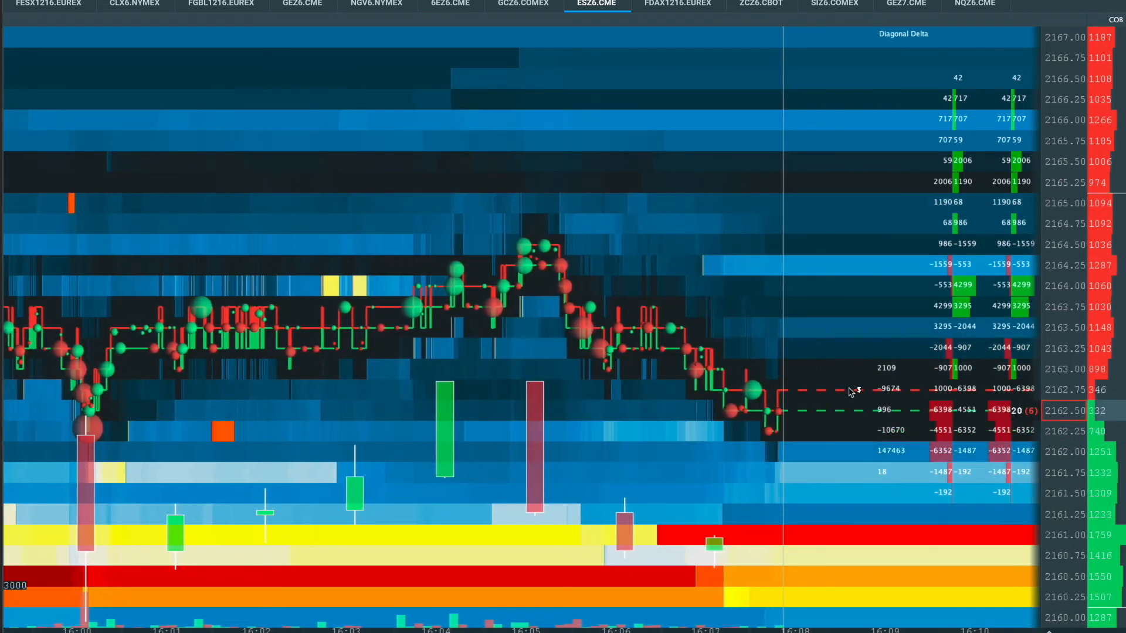
{"action": "key", "text": "r"}
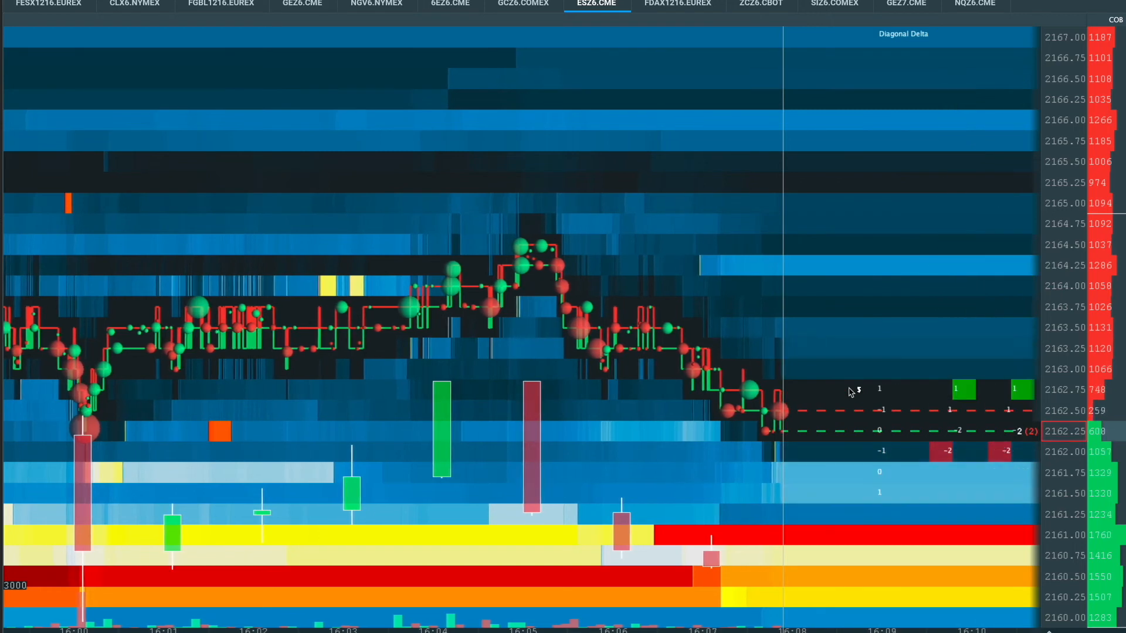